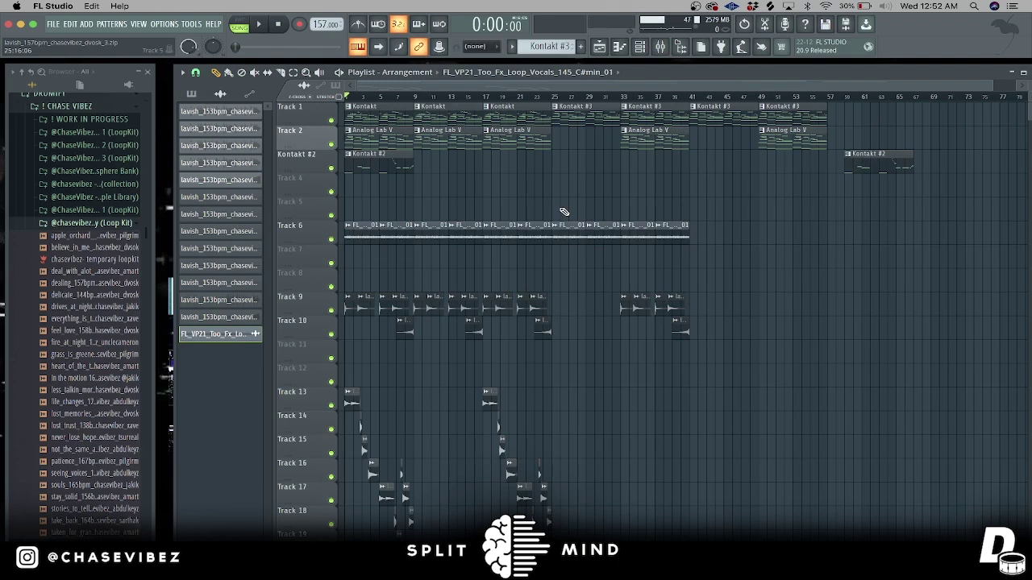
Play back the opening bars of the full arrangement
key("space")
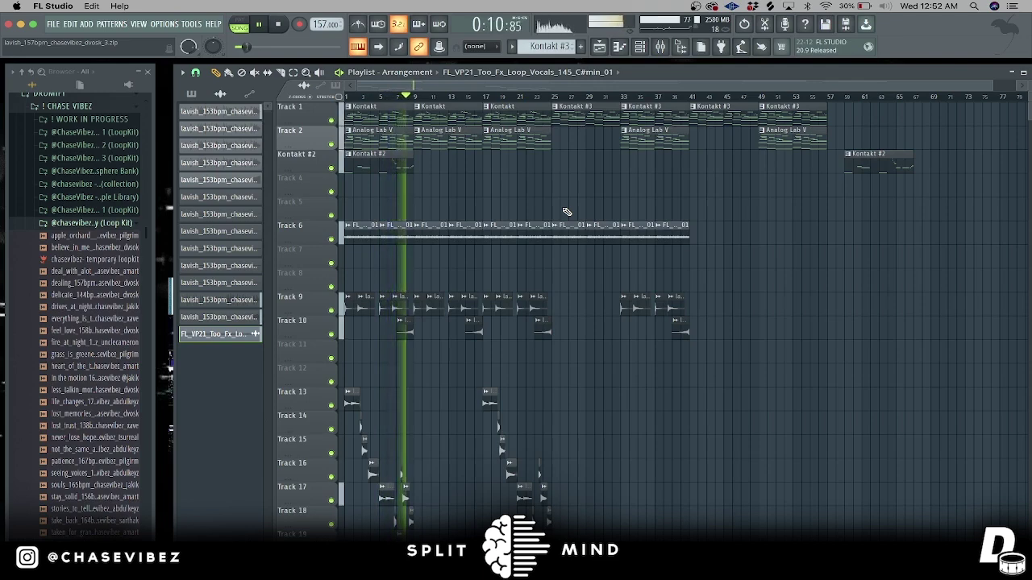
key("space")
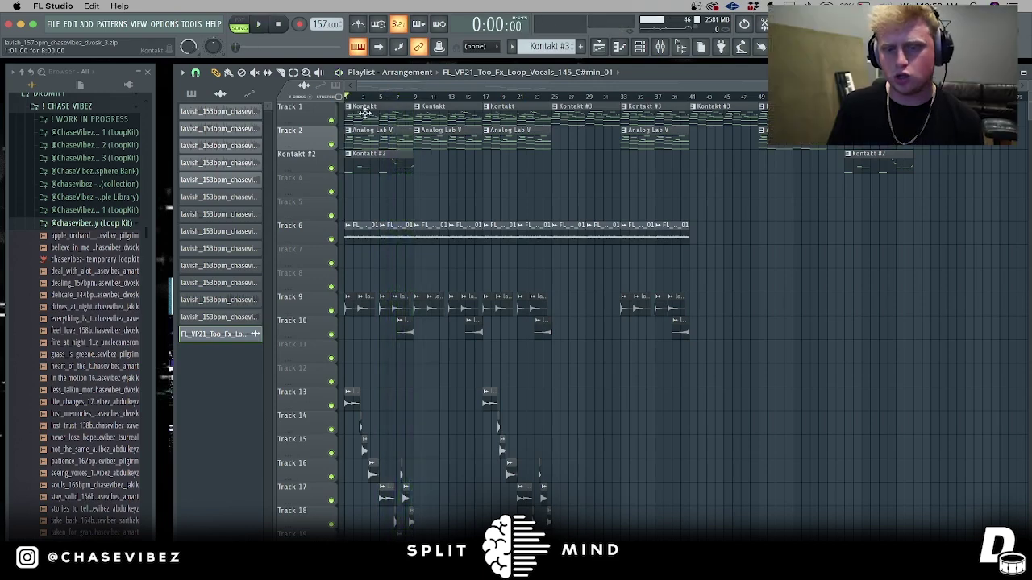
Examine the notes of the first Kontakt clip in the piano roll and the instrument loaded in its Kontakt channel
double_click(376, 109)
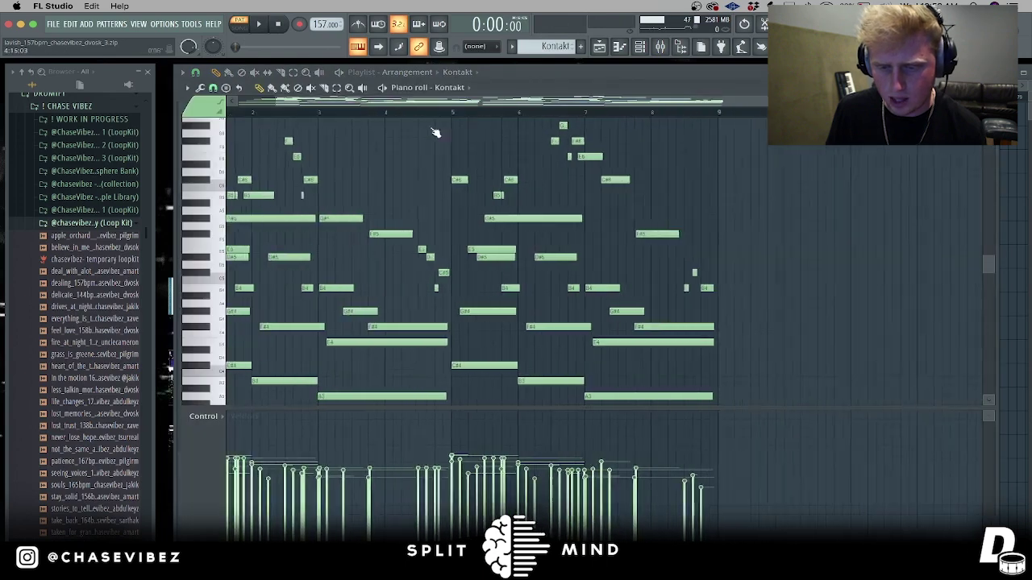
left_click(649, 50)
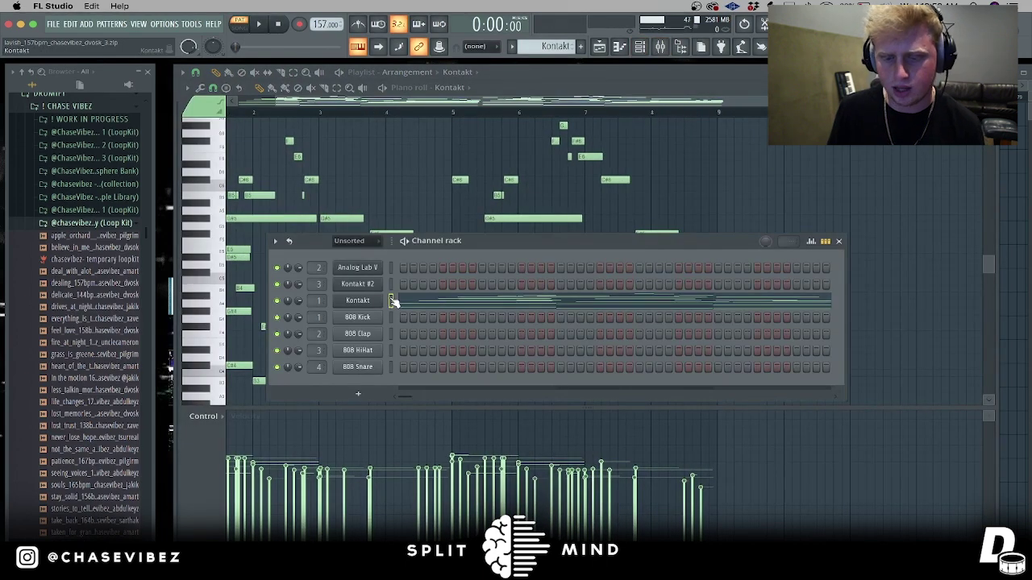
left_click(357, 301)
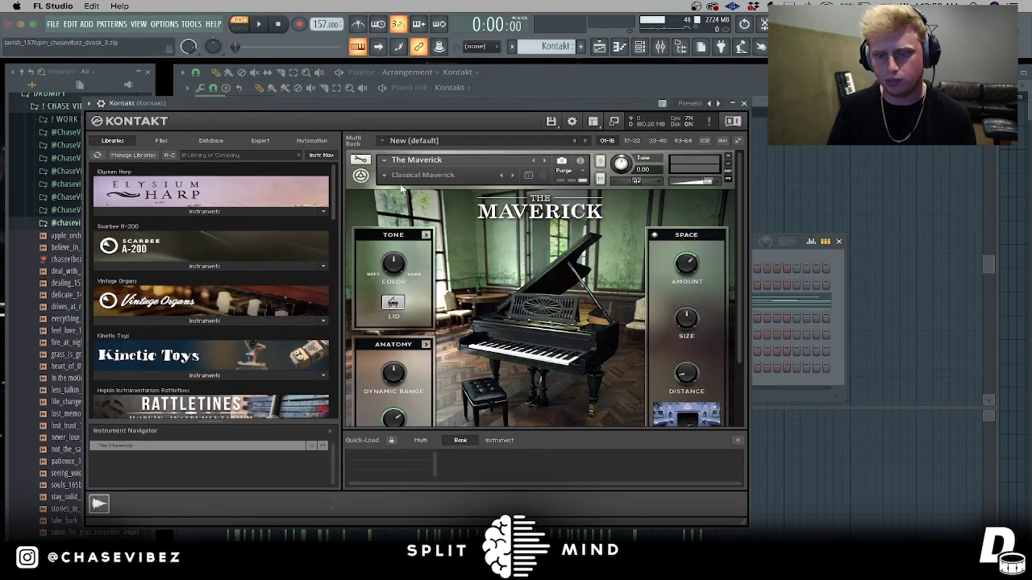
key("F7")
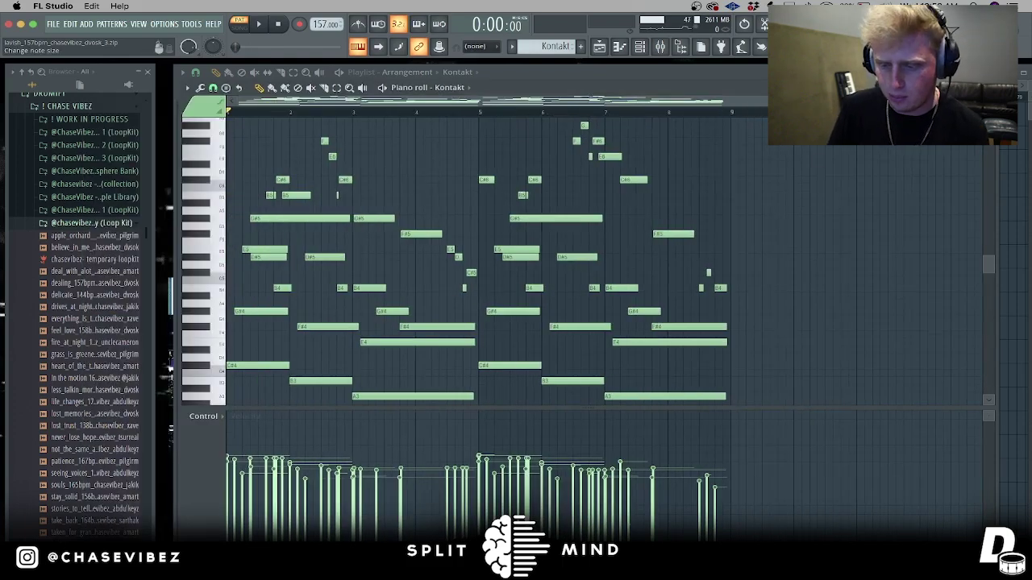
scroll(476, 258, "down", 2)
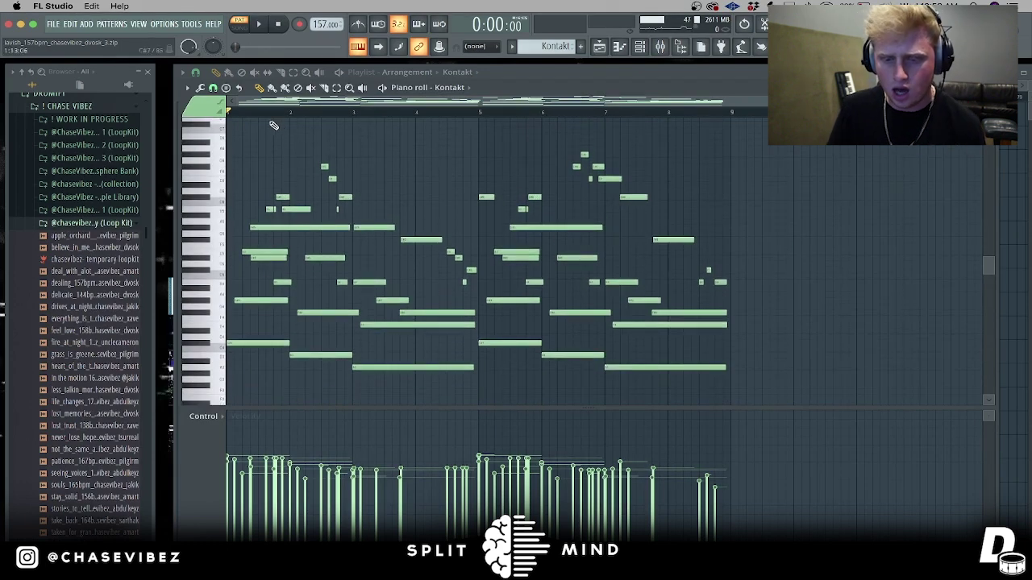
Delete the upper melody notes and the closing run in the first four bars, and audition the pattern without them
scroll(278, 127, "up", 2)
left_click_drag(419, 218, 324, 175)
key("Delete")
left_click_drag(549, 286, 511, 242)
key("Delete")
key("space")
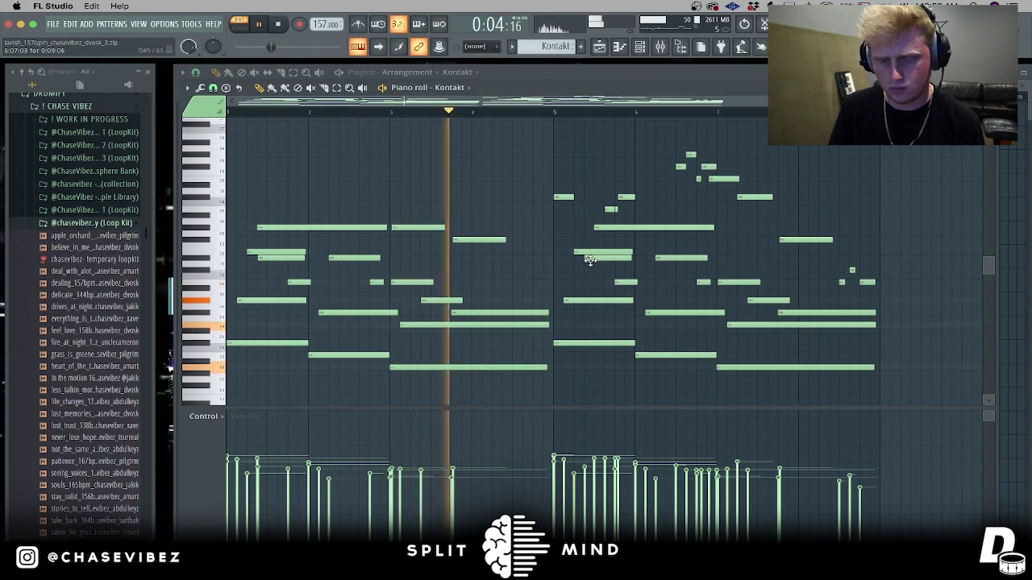
key("space")
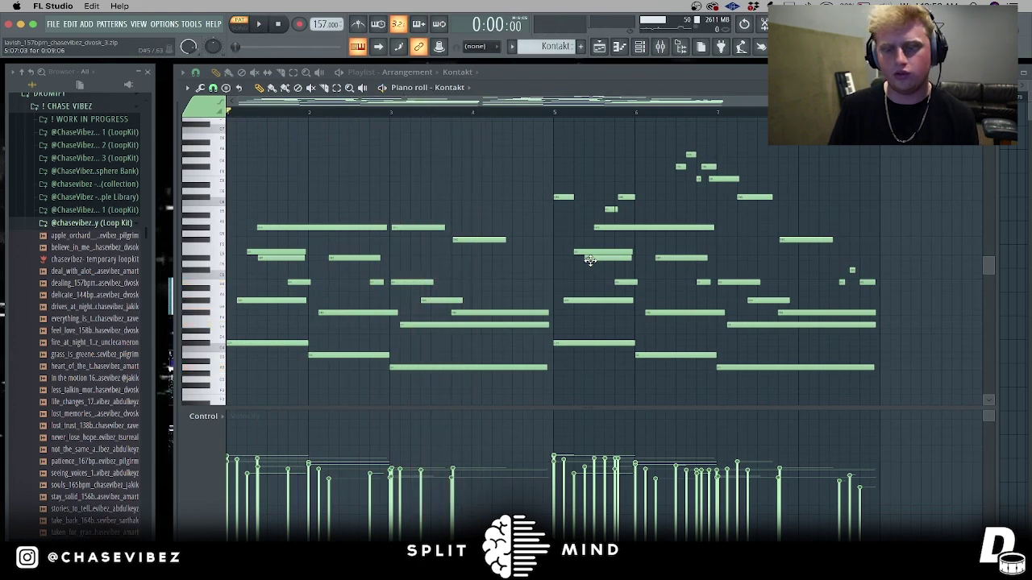
Undo the deletion of the melody notes in the first four bars and clear the note selection
key("super+v")
key("super+z")
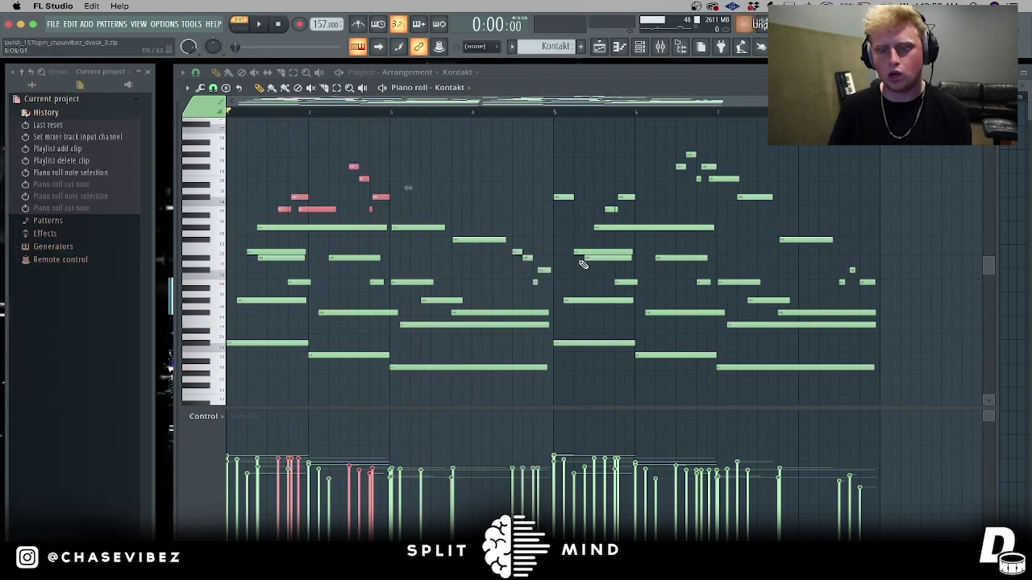
key("super+d")
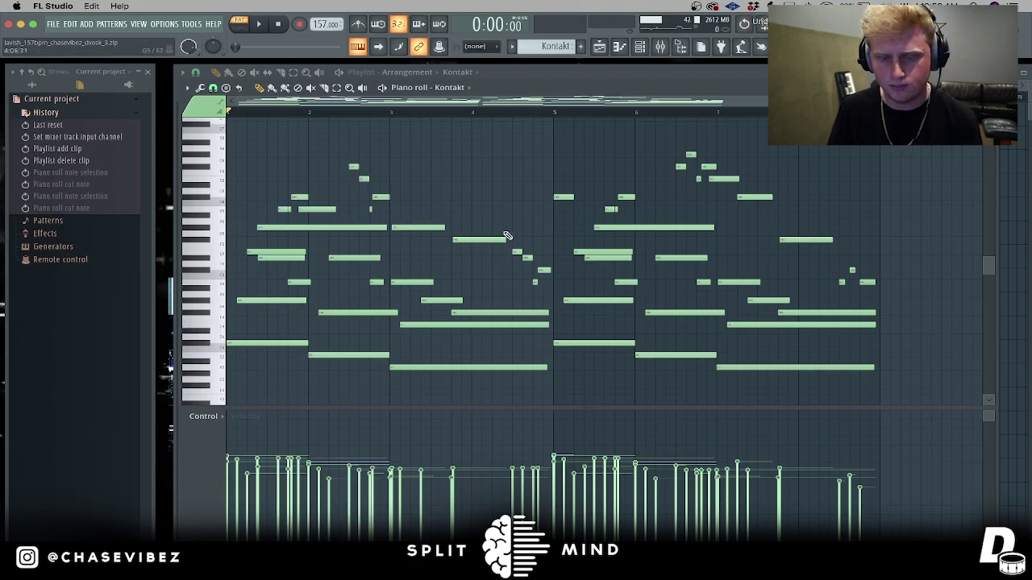
Play the whole Kontakt pattern, and highlight the melody notes of bars 5 to 8 and the notes of both halves for comparison
key("space")
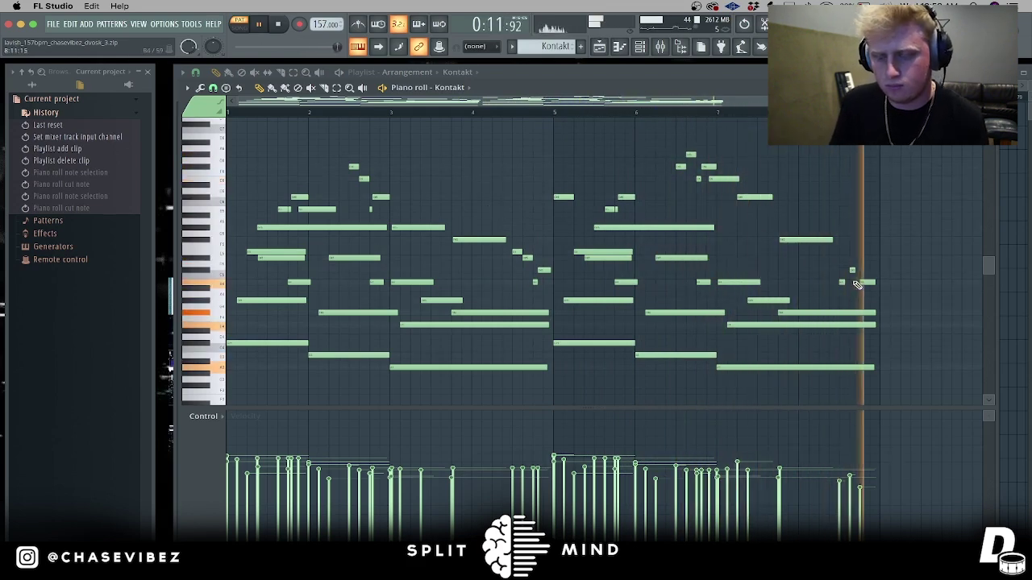
key("space")
left_click_drag(820, 224, 549, 146)
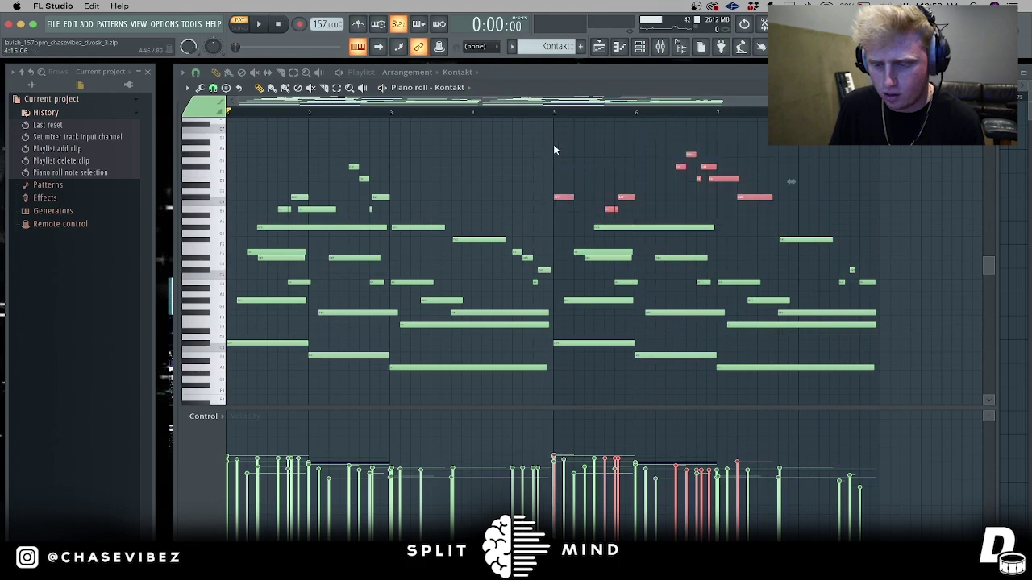
left_click_drag(884, 293, 779, 233)
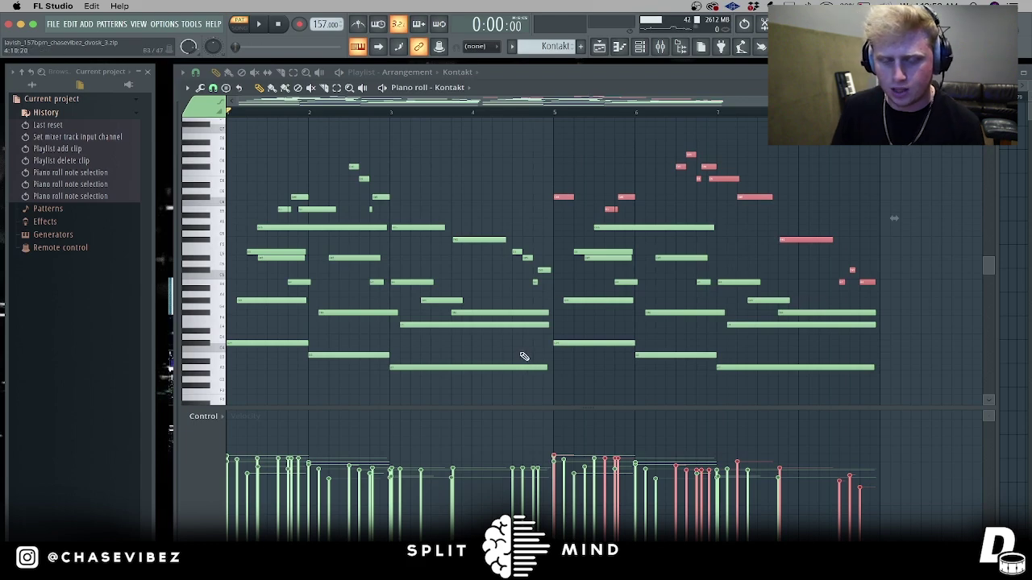
left_click_drag(530, 382, 272, 159)
left_click_drag(912, 387, 495, 135)
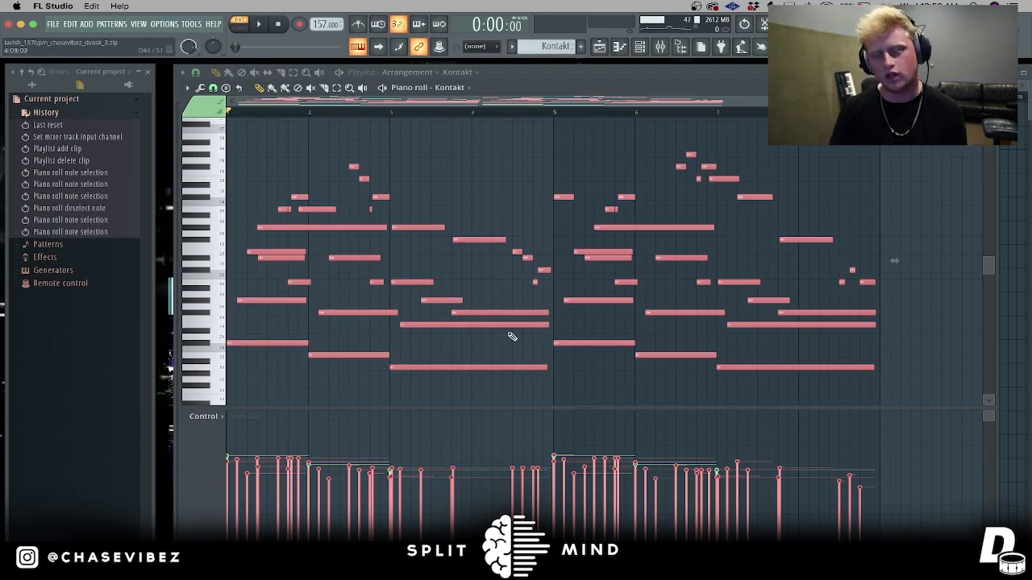
Inspect the Fruity Parametric EQ 2 curve on the Kontakt mixer track and play the pattern while watching its level
left_click(659, 46)
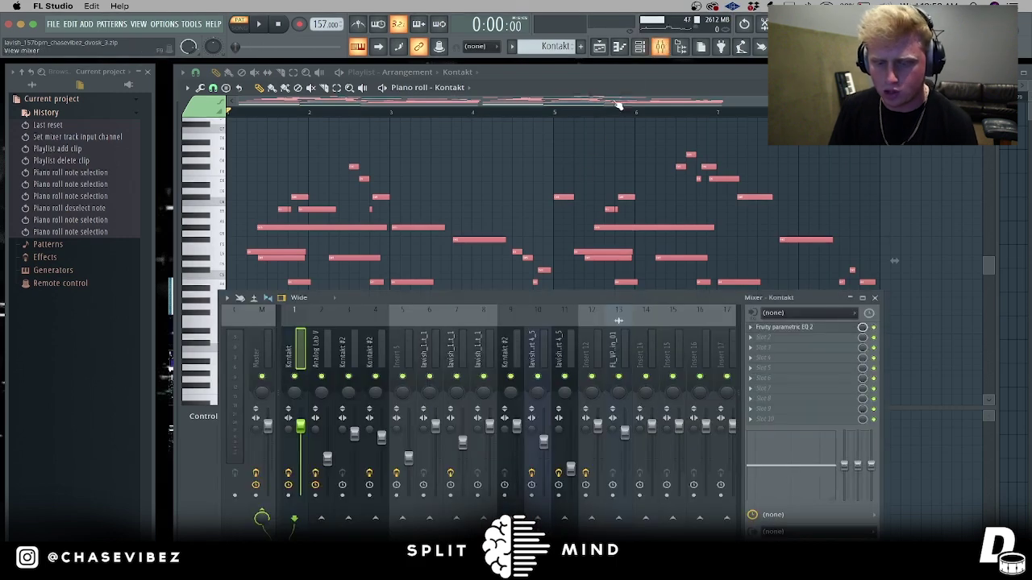
left_click(827, 329)
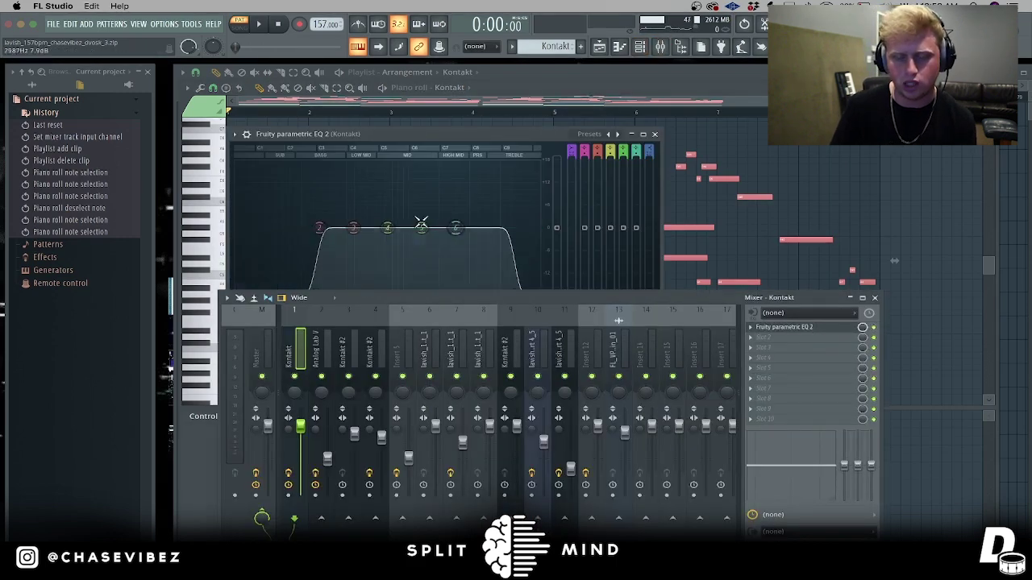
left_click_drag(479, 134, 520, 119)
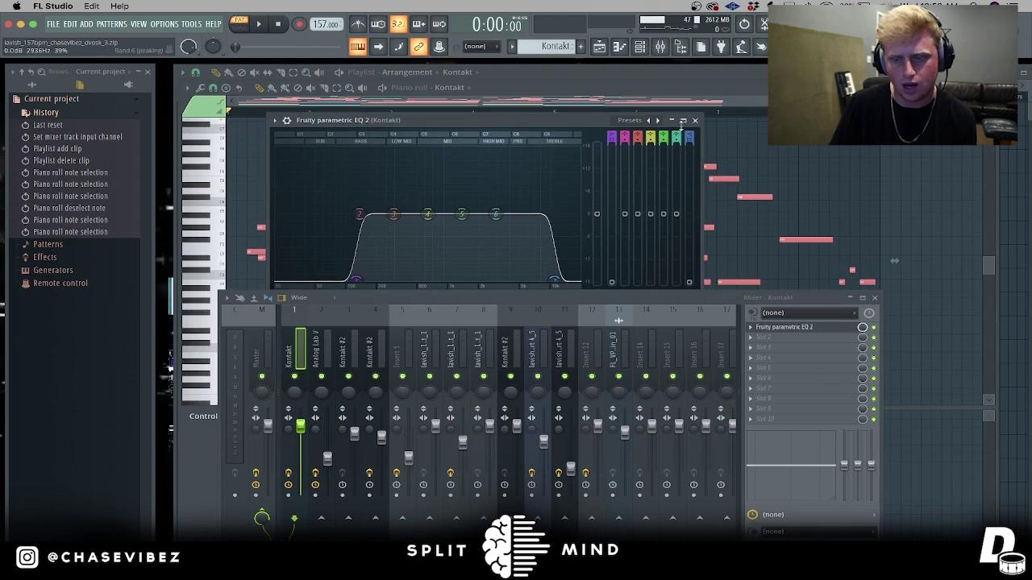
left_click(698, 120)
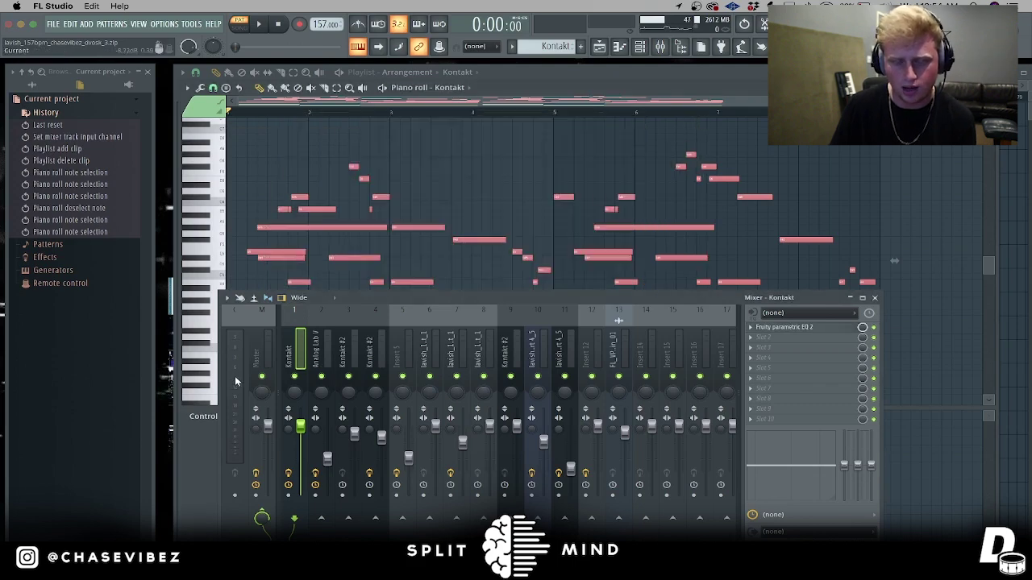
key("space")
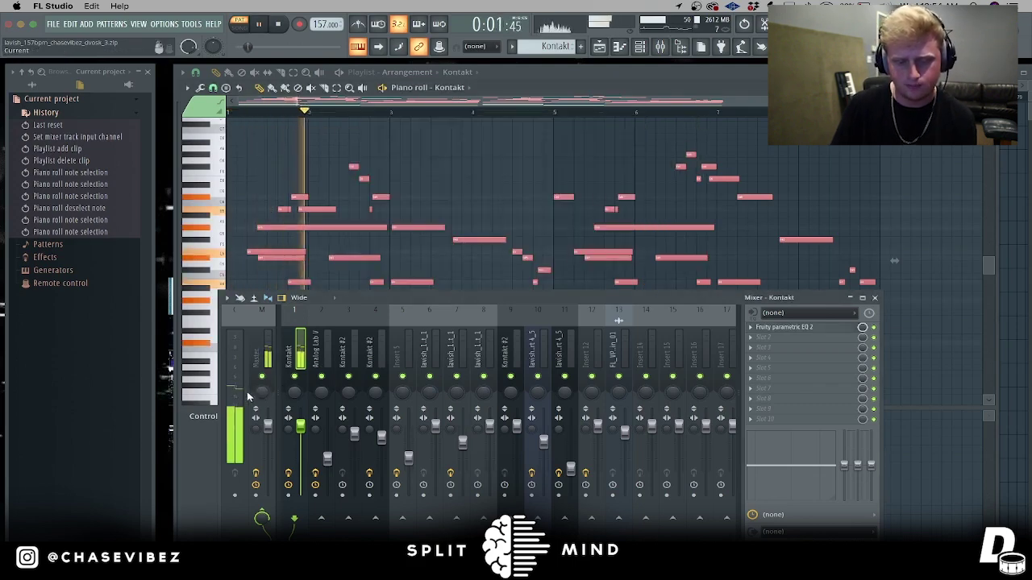
key("space")
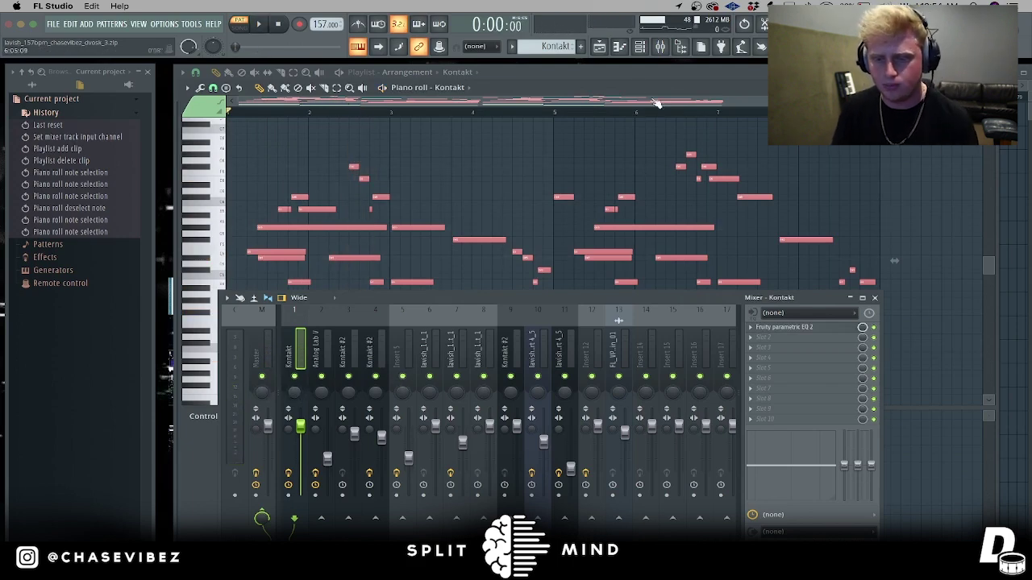
Mute the playlist clips in the first eight bars on Track 2, Kontakt #2, Track 6, Track 9 and Track 10
left_click(598, 46)
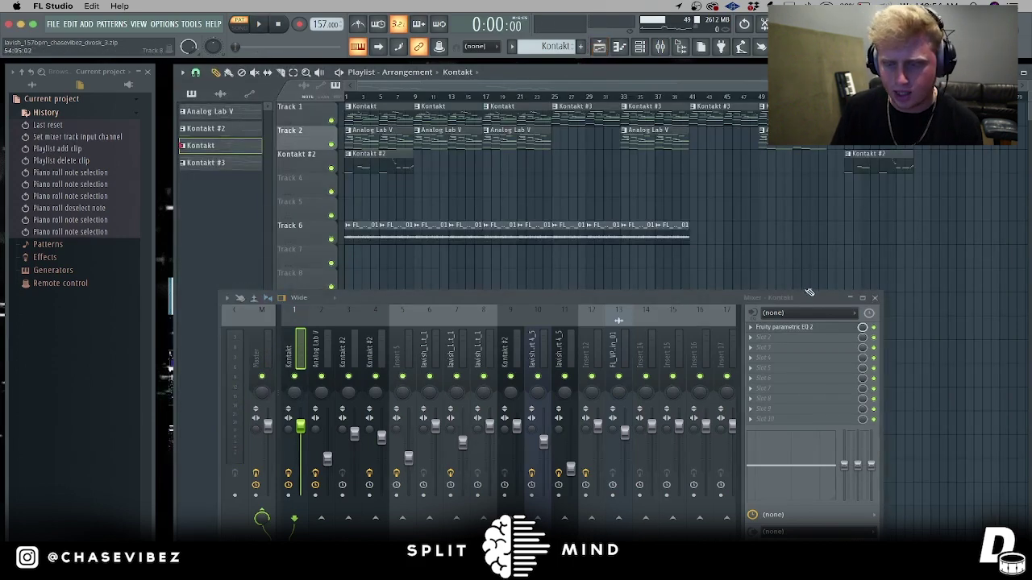
left_click(875, 298)
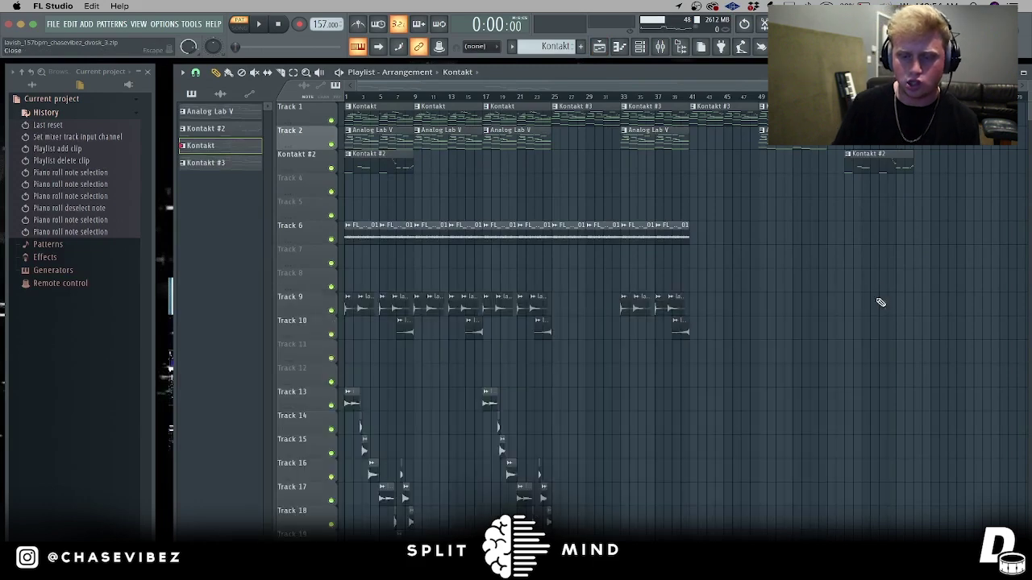
key("t")
left_click_drag(379, 132, 379, 157)
left_click_drag(398, 227, 360, 252)
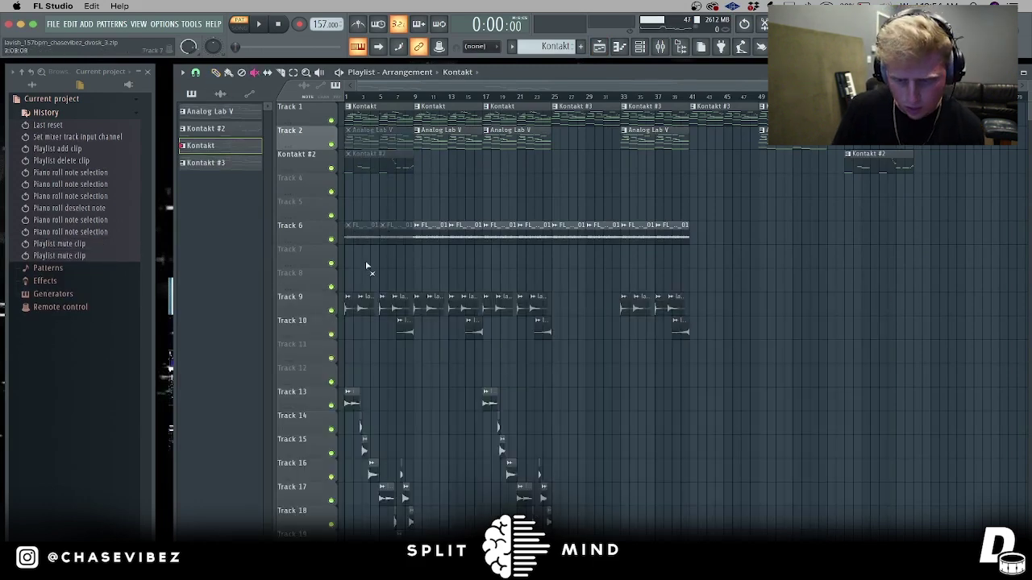
left_click_drag(402, 300, 348, 300)
left_click(405, 325)
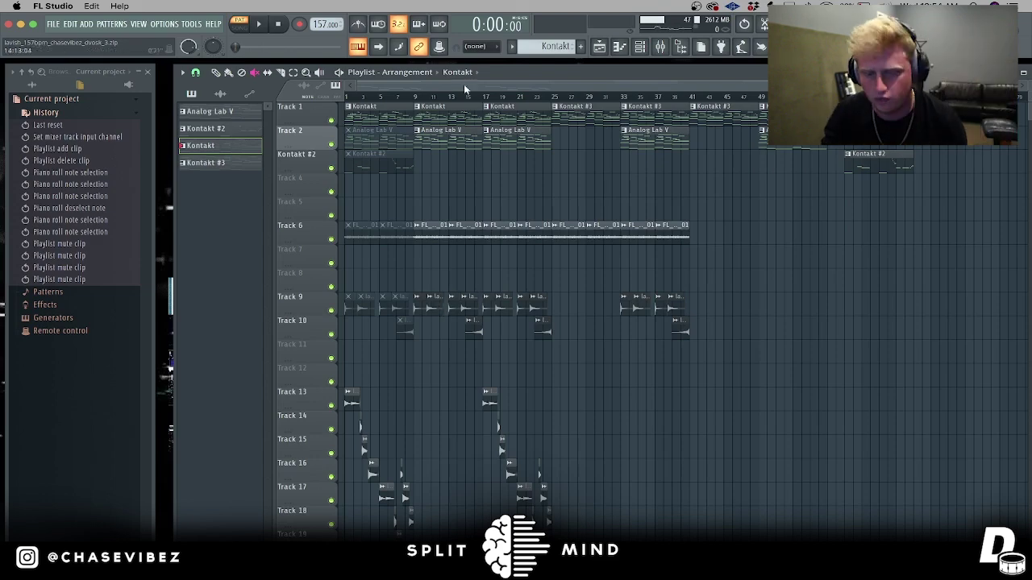
Play the arrangement to hear the short audio clips on Tracks 13 to 20 with the Kontakt melody
scroll(465, 242, "down", 3)
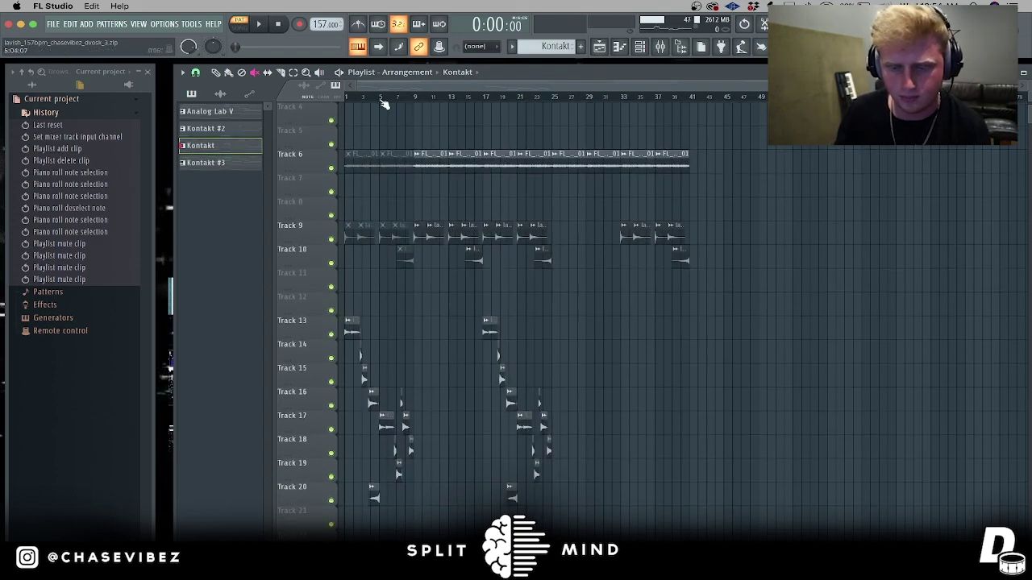
key("space")
scroll(577, 208, "up", 2)
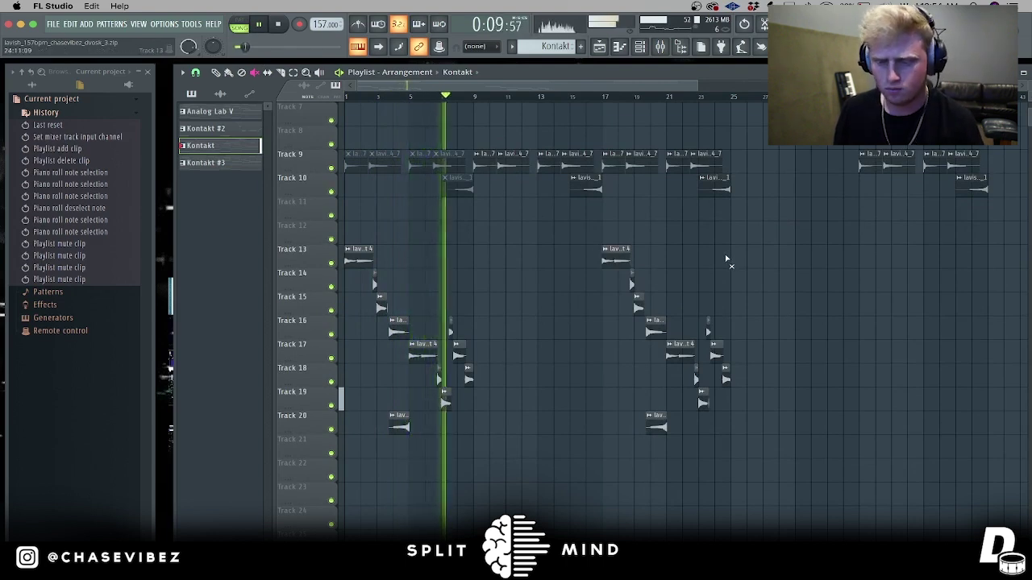
Inspect the Guitar Rig 6 effect on mixer Insert 5, including its preset and Input Sources categories
left_click(659, 46)
key("space")
left_click(407, 345)
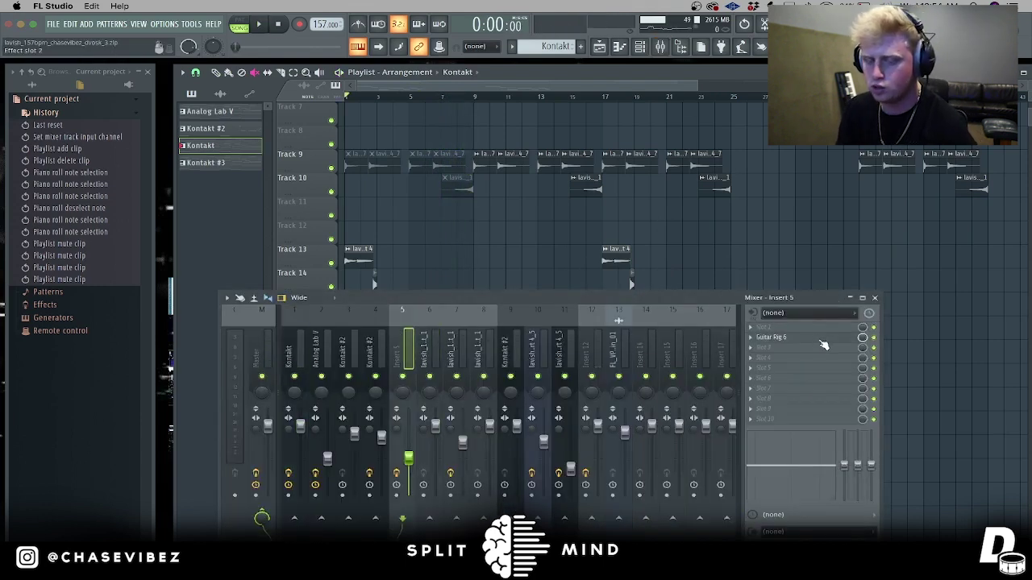
left_click(770, 337)
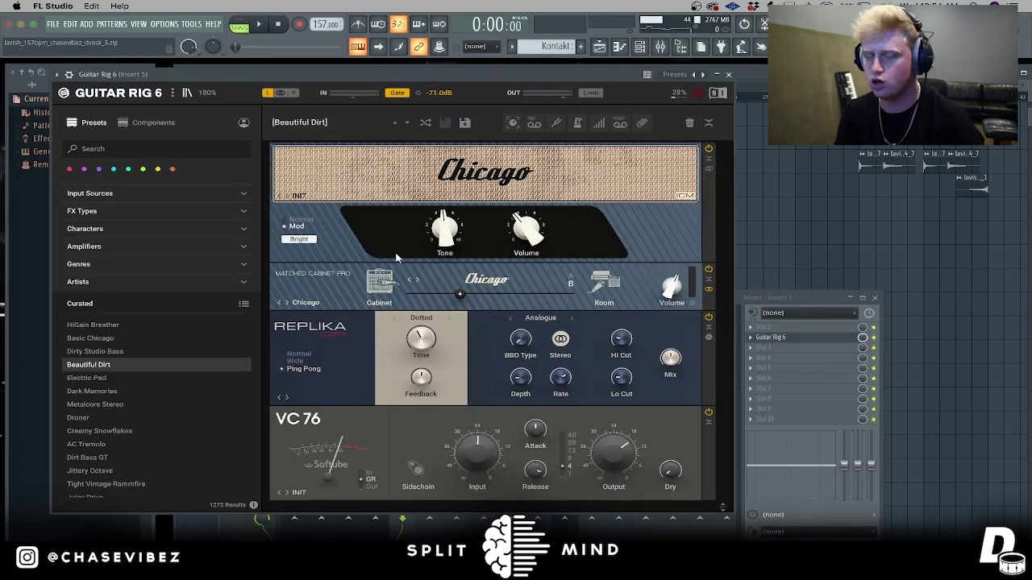
left_click(176, 191)
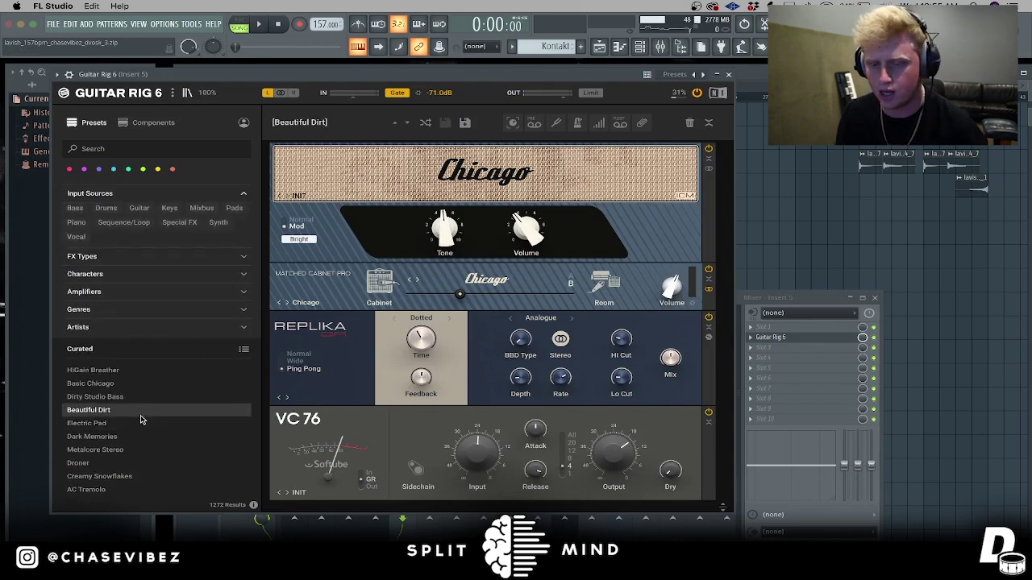
left_click(728, 74)
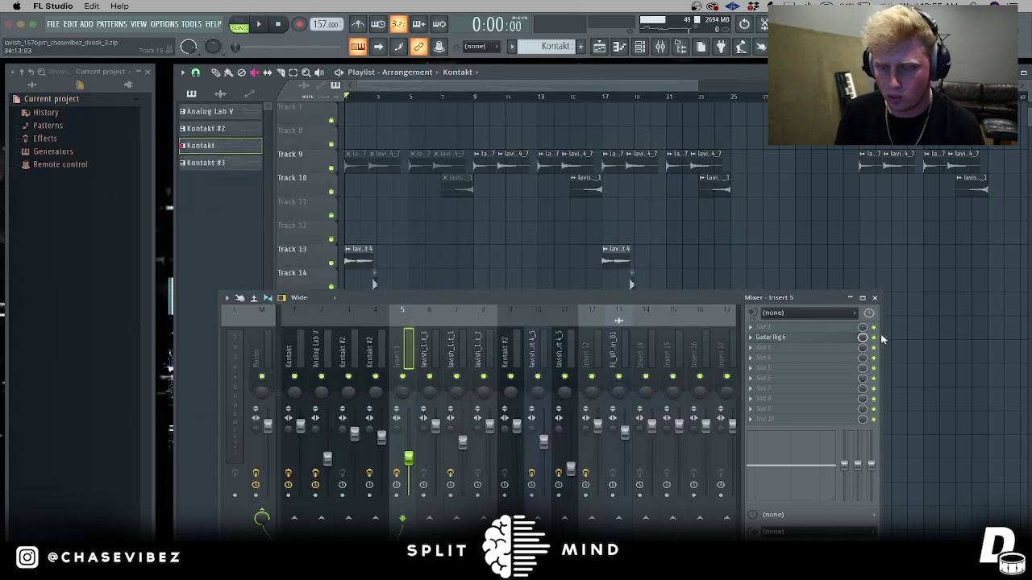
Play the opening bars again to hear the audio clips through Insert 5, and close the mixer
key("space")
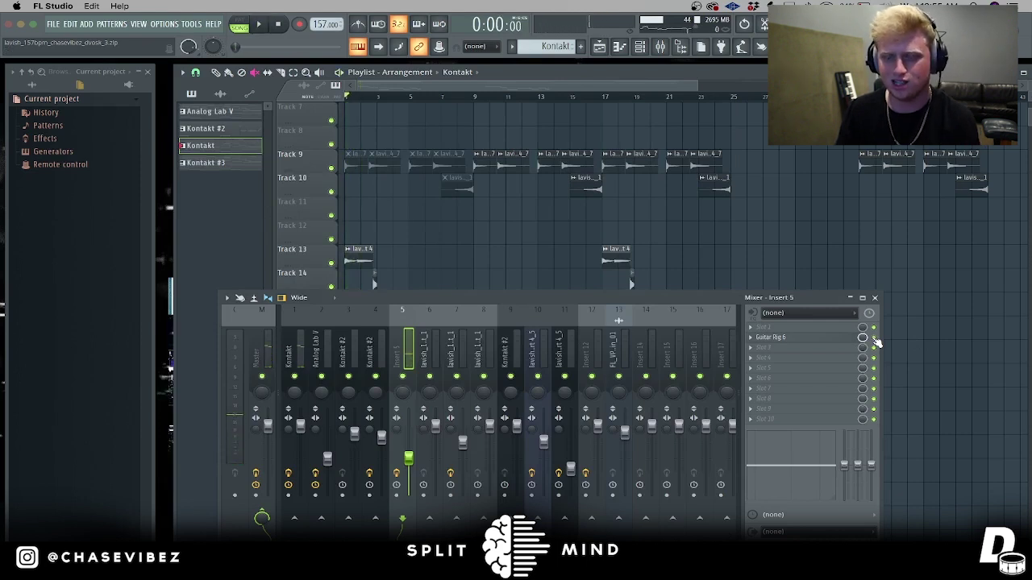
key("space")
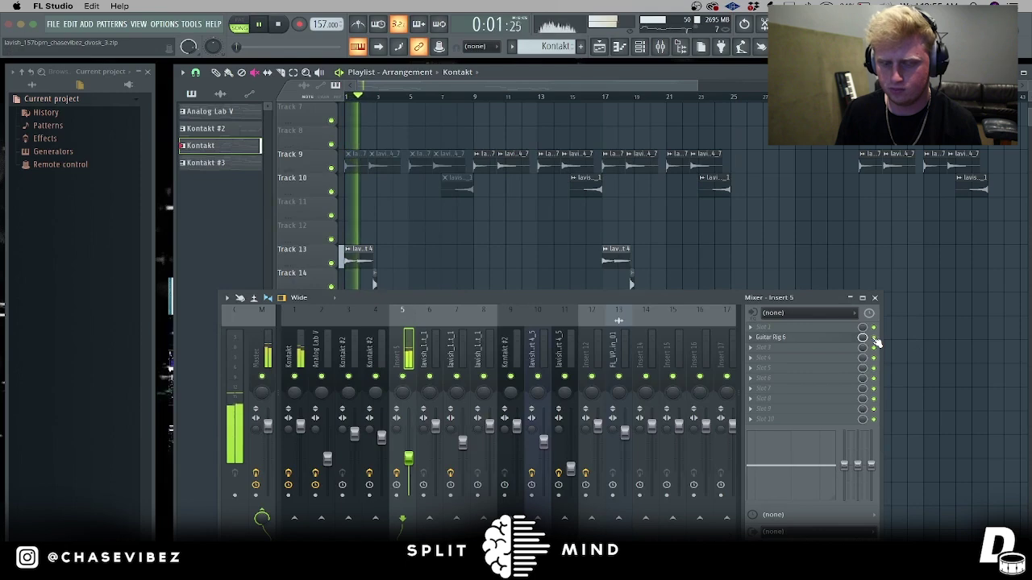
left_click(875, 298)
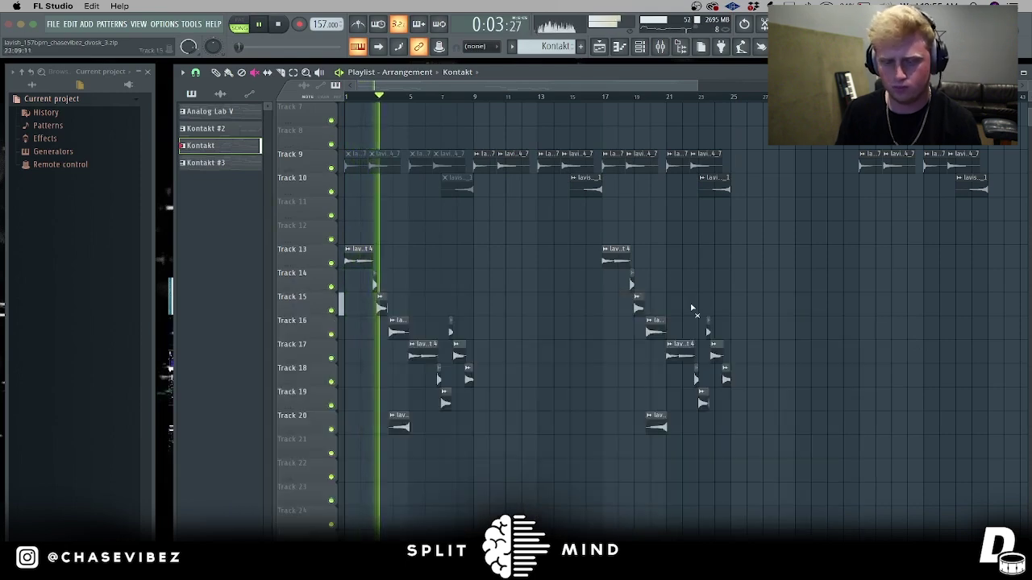
key("space")
scroll(383, 121, "up", 2)
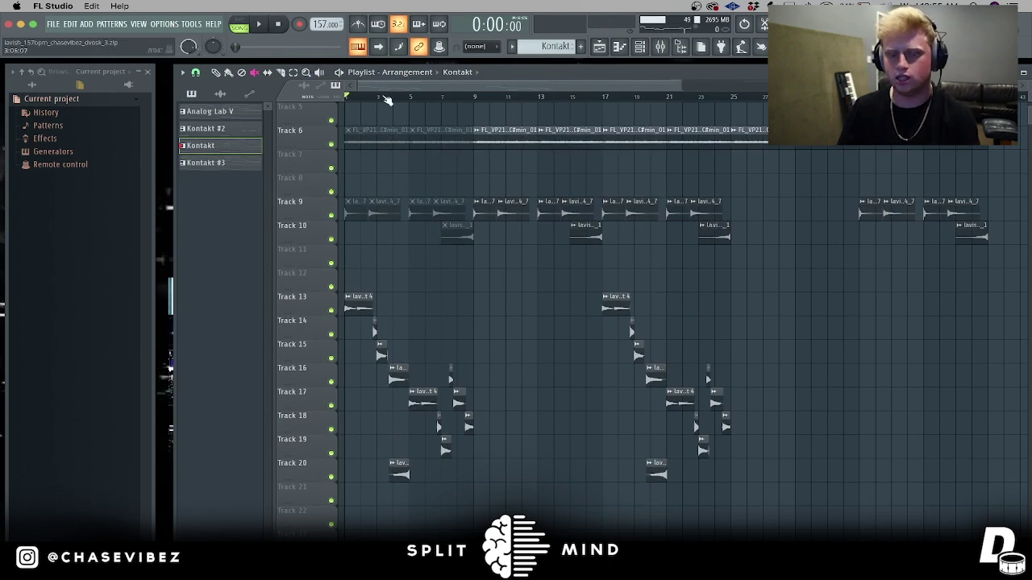
Try to duplicate the Track 16 clip near bar 4 onto Track 17 and make the copy unique
scroll(387, 100, "up", 5)
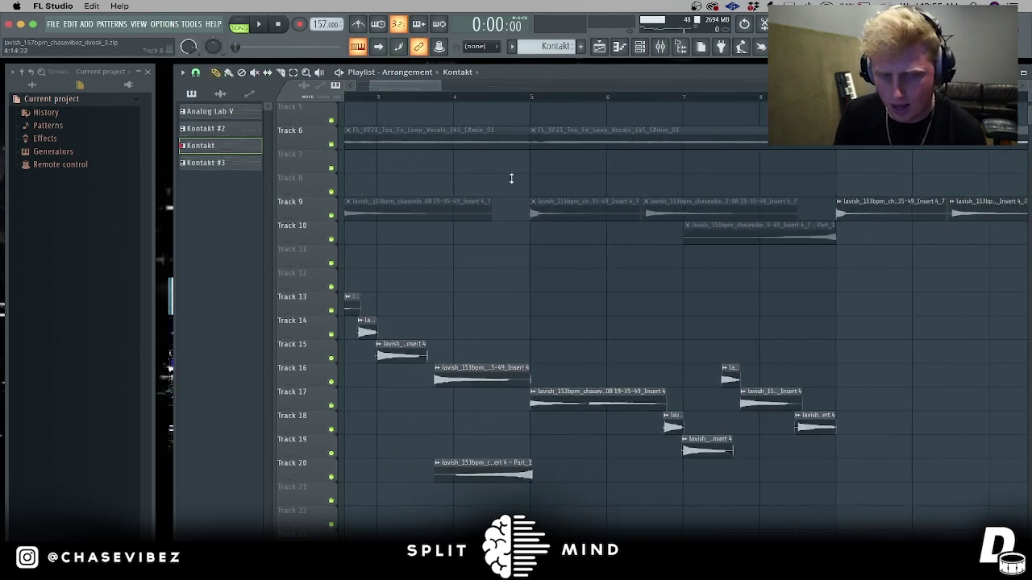
left_click(536, 468)
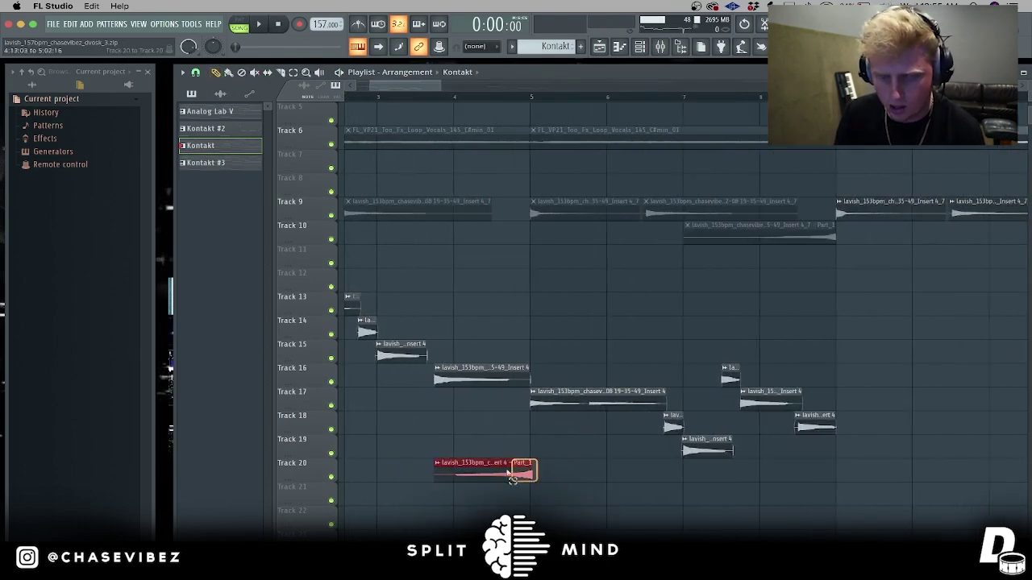
left_click(481, 378)
left_click_drag(481, 378, 478, 417)
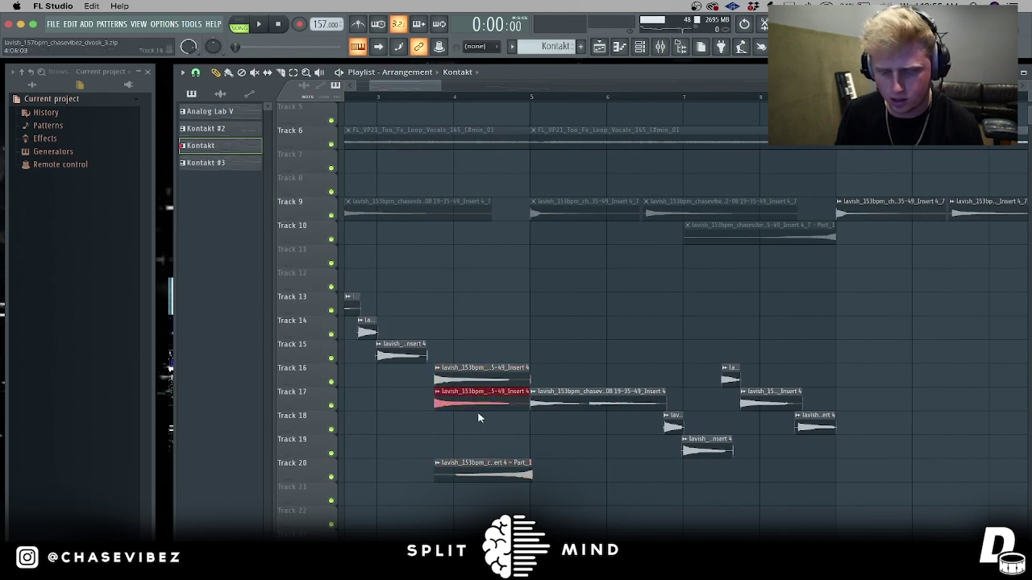
right_click(441, 399)
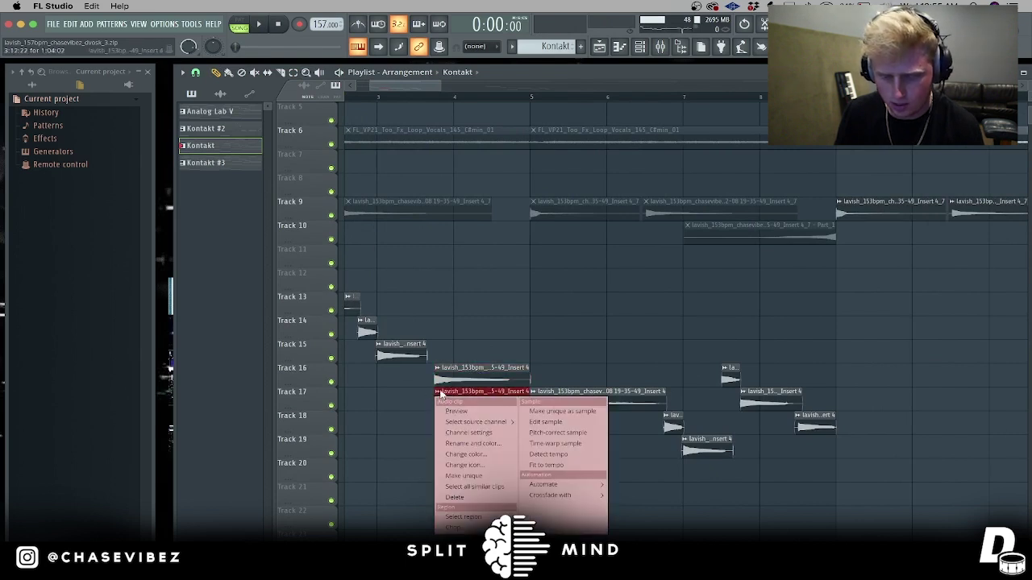
left_click(488, 477)
left_click_drag(493, 400, 493, 472)
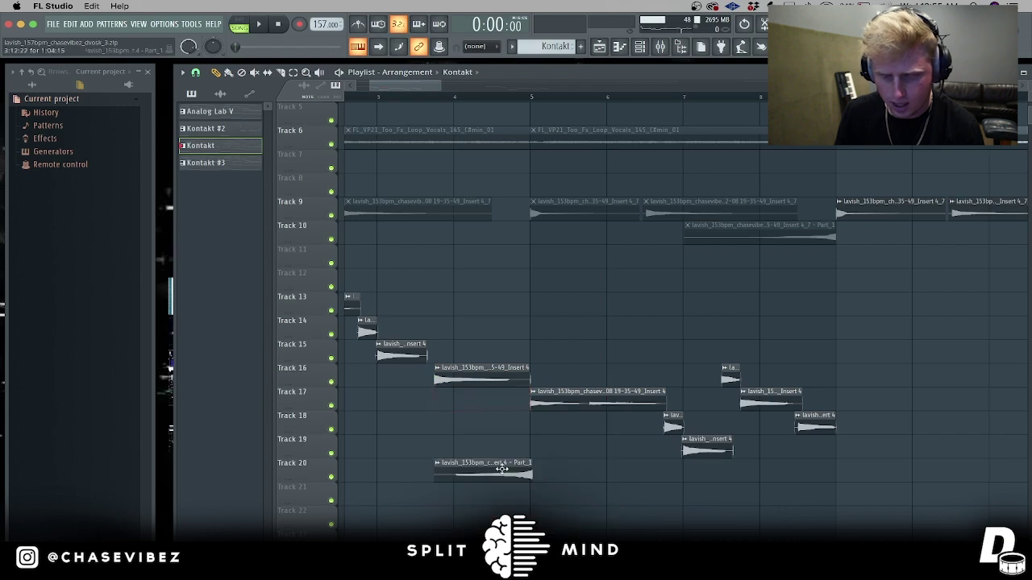
Inspect the Track 20 clip's Reverse setting in its channel settings and the Fruity Reeverb 2 effect on mixer insert 7
left_click(510, 467)
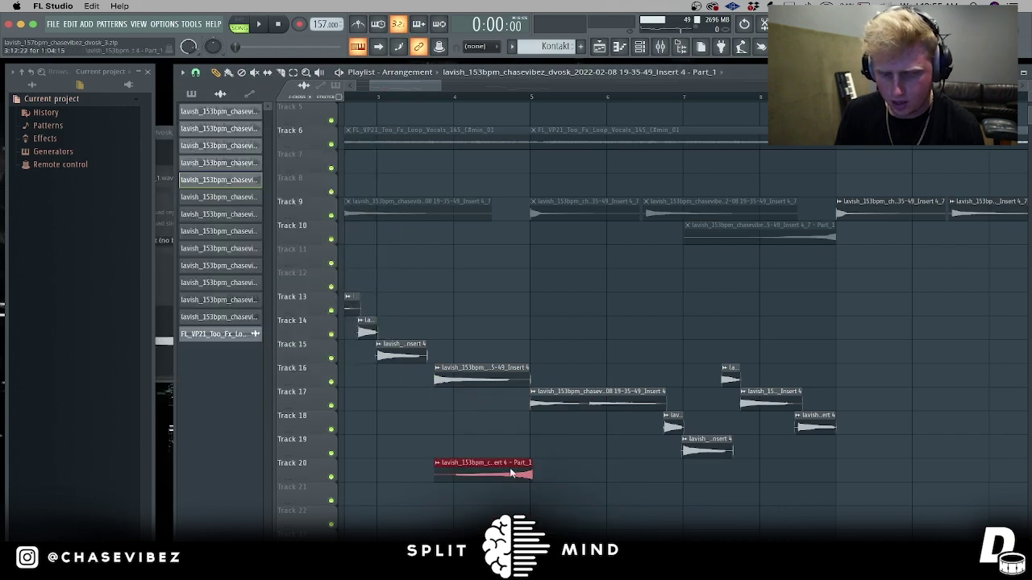
left_click(660, 49)
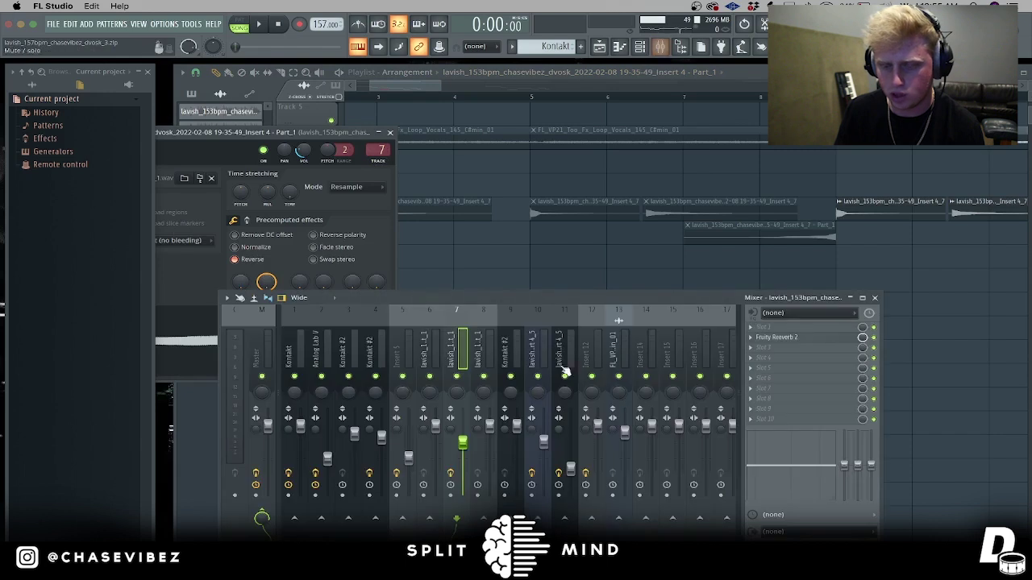
left_click(390, 132)
left_click(800, 342)
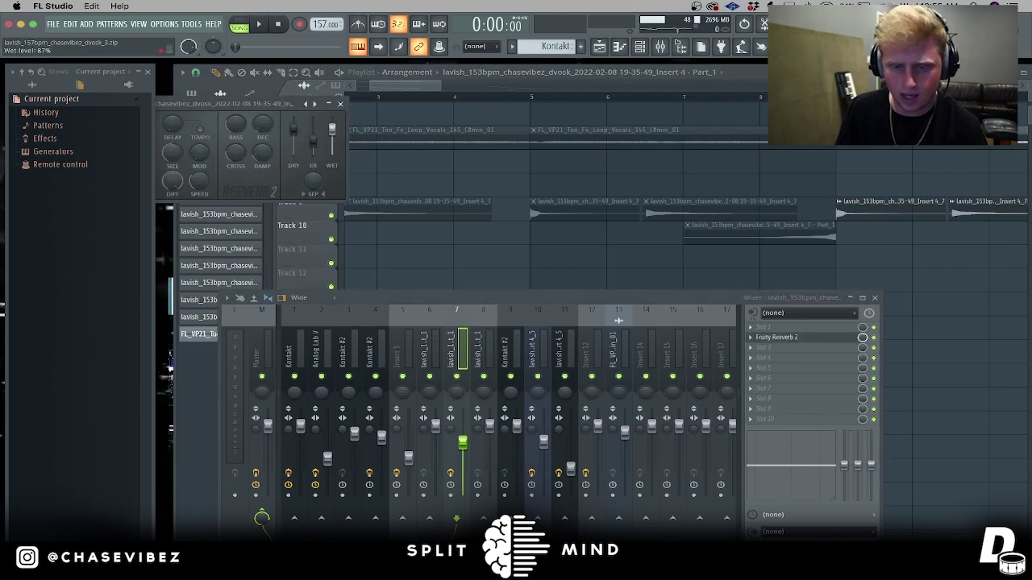
left_click(341, 104)
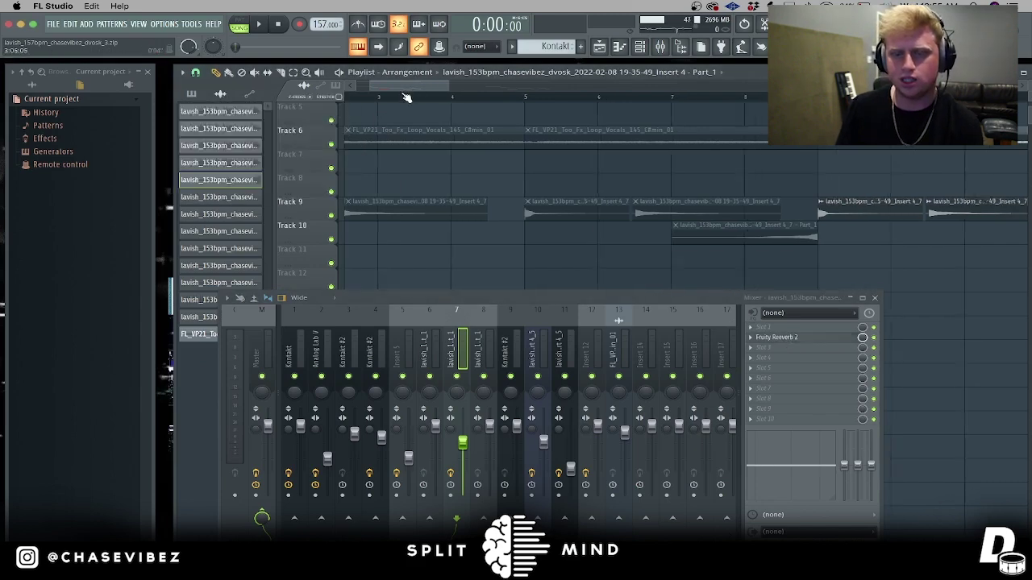
scroll(409, 91, "down", 3)
left_click(875, 298)
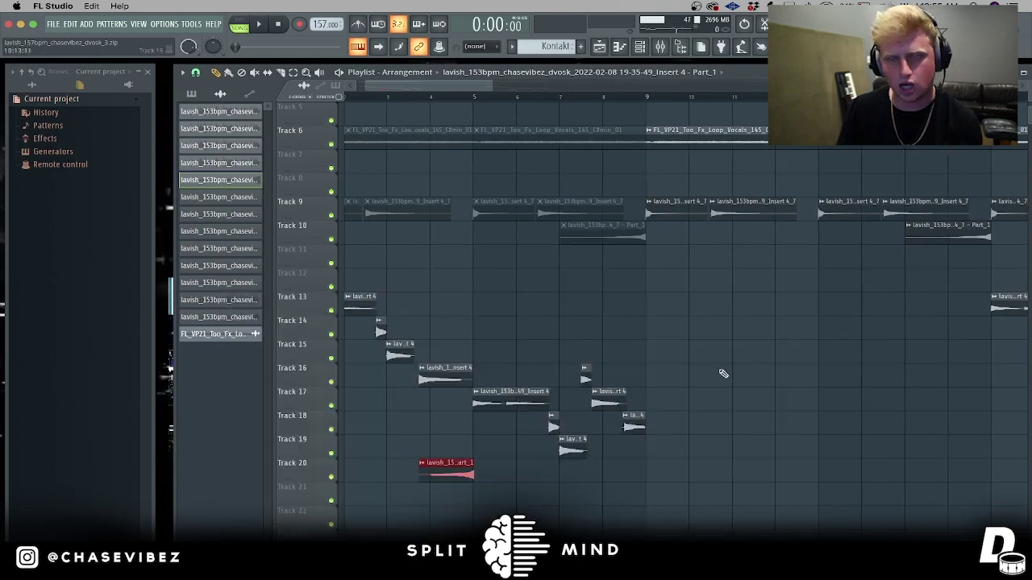
Solo Track 20 to audition its reversed clip, restore the other tracks and stop playback
right_click(331, 477)
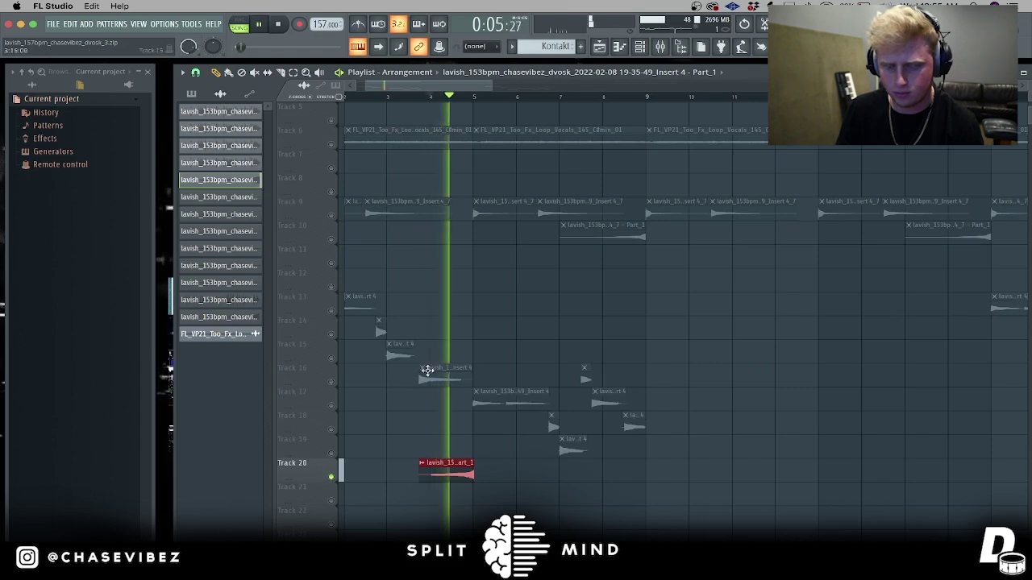
right_click(330, 477)
key("space")
Unmute the first eight bars' clips on Tracks 9 and 10, and audition Track 9 alone before adding Track 10
scroll(419, 323, "up", 3)
scroll(502, 106, "left", 1)
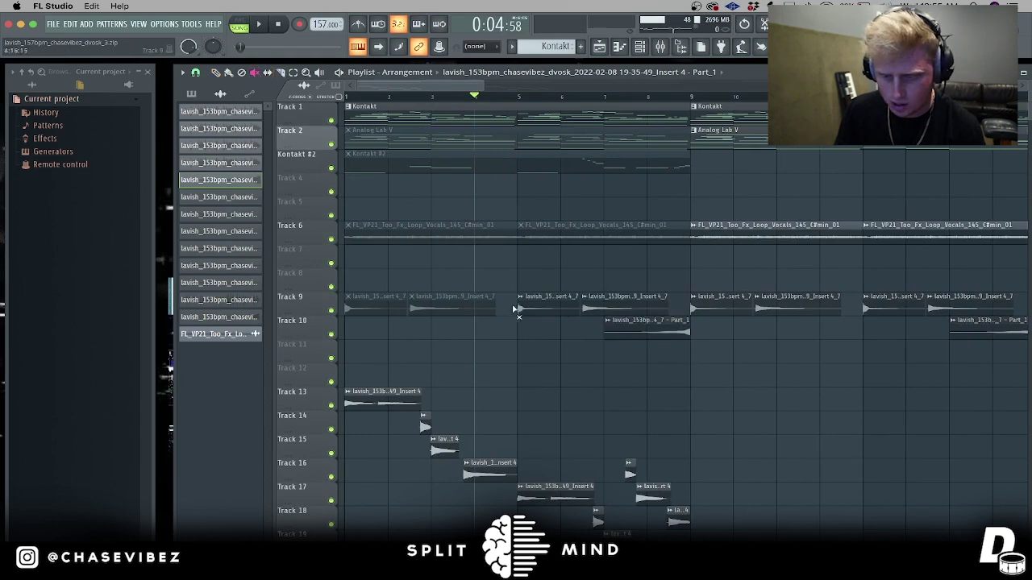
right_click(332, 311)
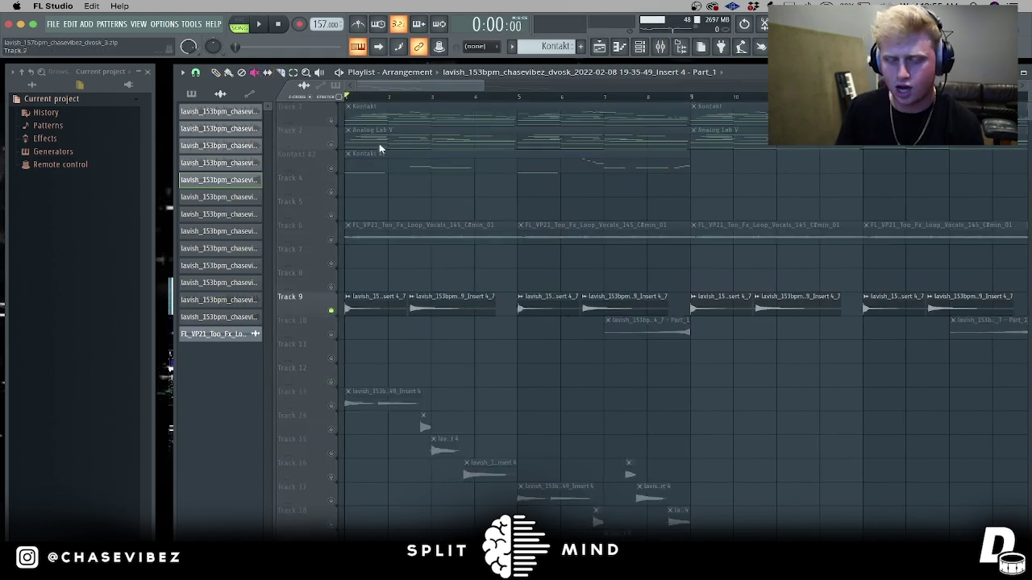
key("space")
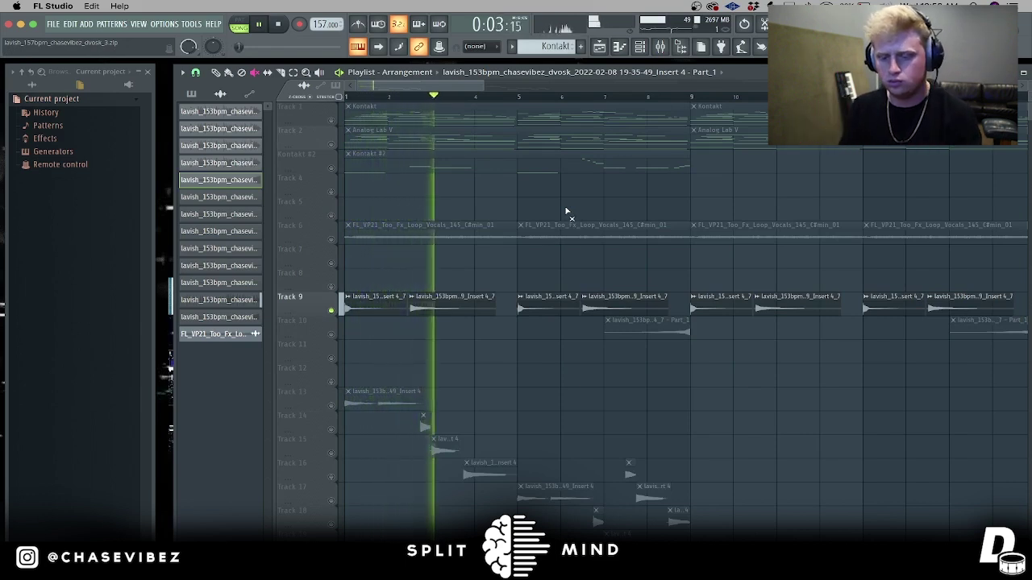
left_click(331, 334)
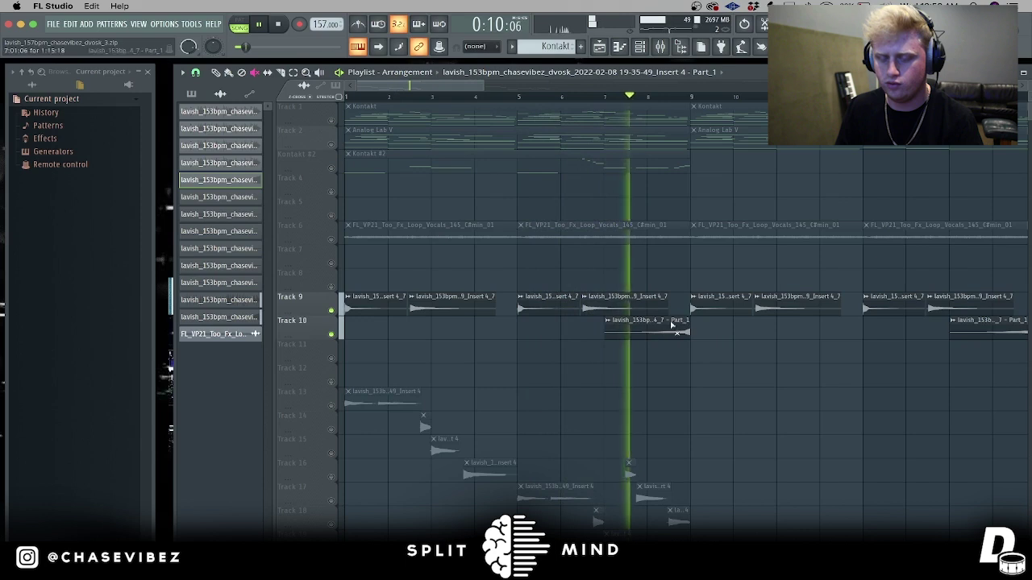
key("space")
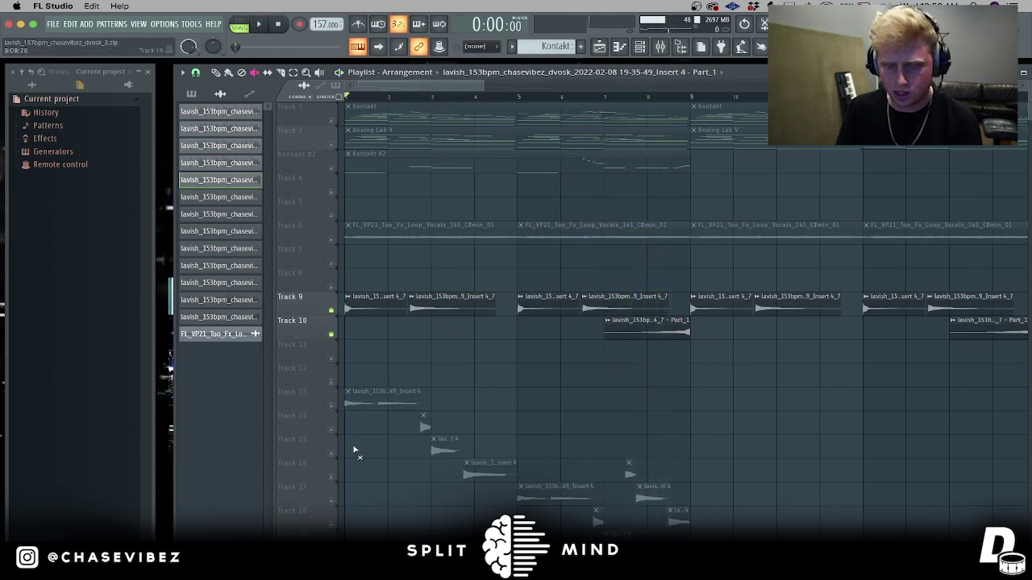
Reactivate all tracks and play the first eight bars to hear Tracks 9 and 10 with the Kontakt melody
right_click(331, 407)
key("space")
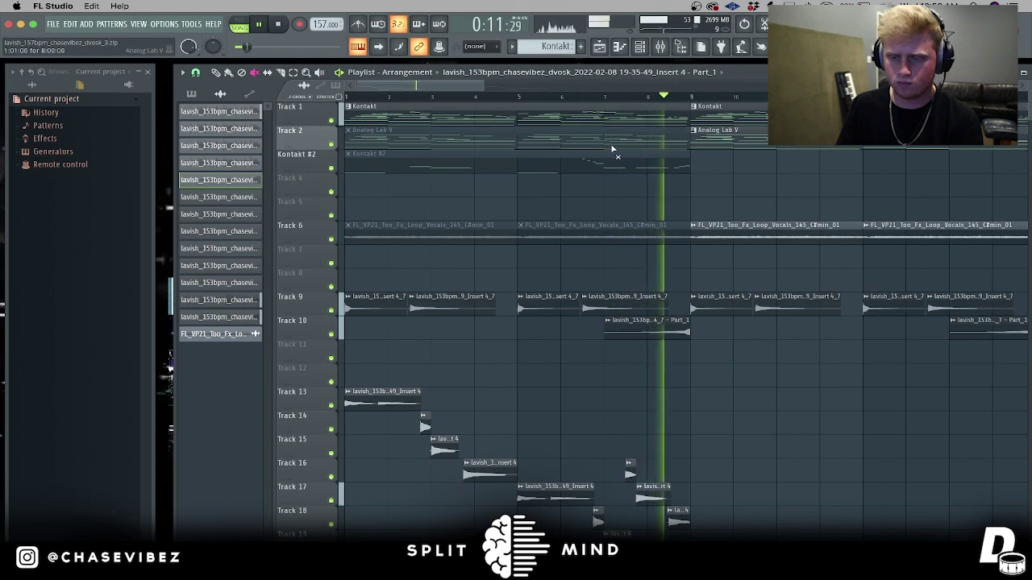
key("space")
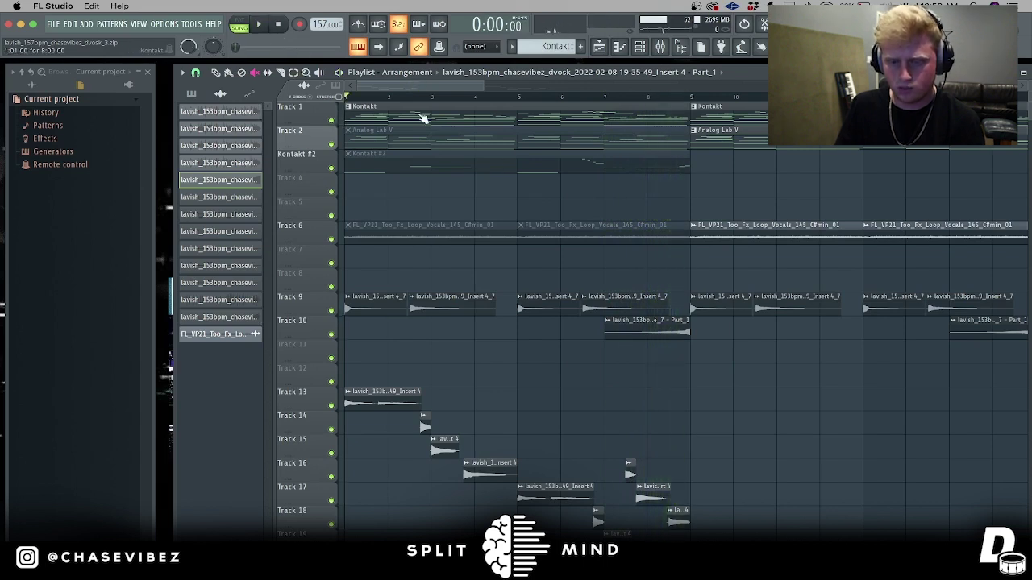
Unmute the first Analog Lab V clip on Track 2 and play it with only the Kontakt clip on Track 1
left_click(431, 133)
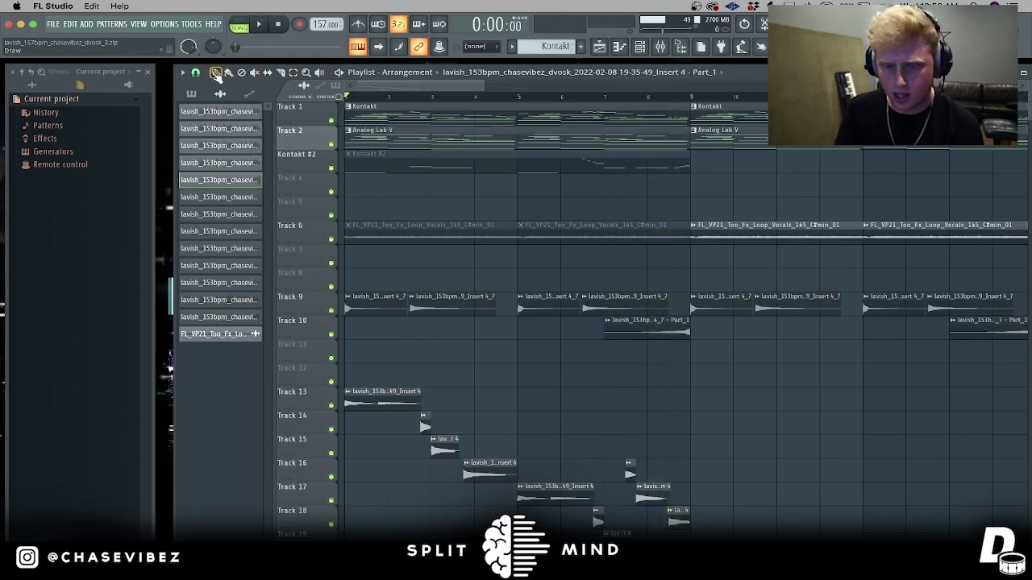
left_click(331, 120, "ctrl")
left_click(331, 144)
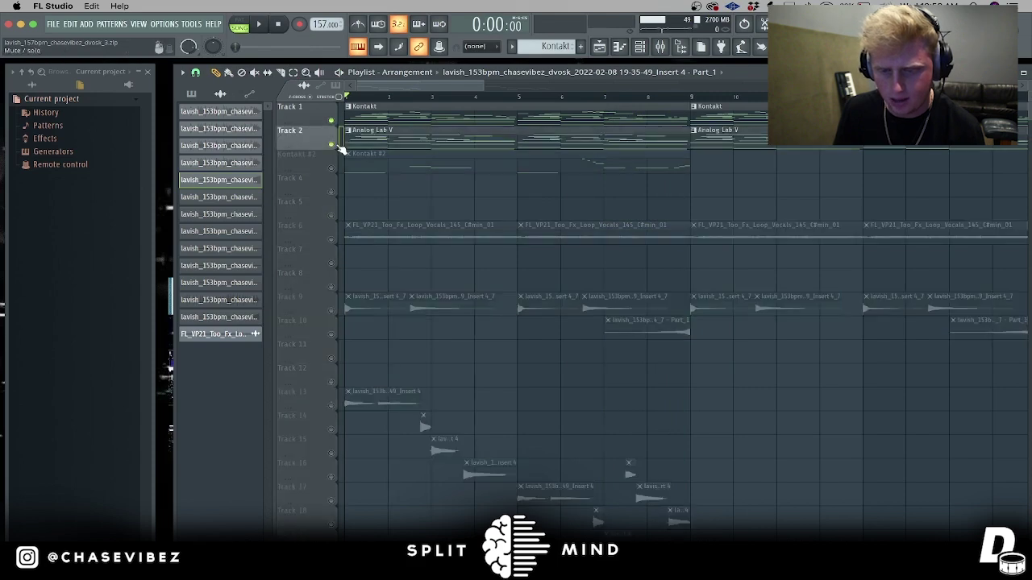
key("space")
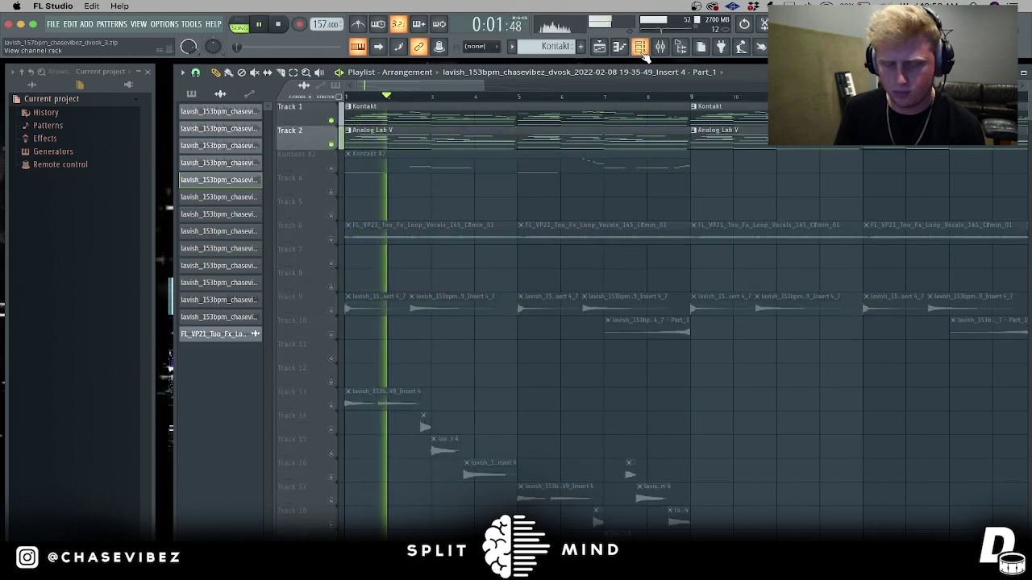
Select the Analog Lab V pattern and examine its notes in the piano roll during playback, then stop playback
key("F6")
left_click(362, 241)
left_click(355, 253)
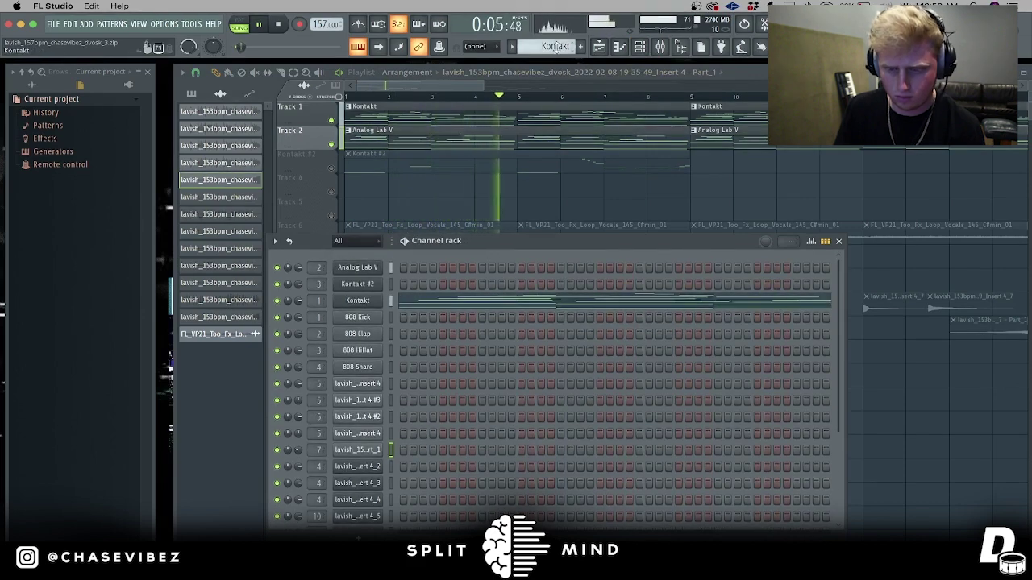
left_click(582, 162)
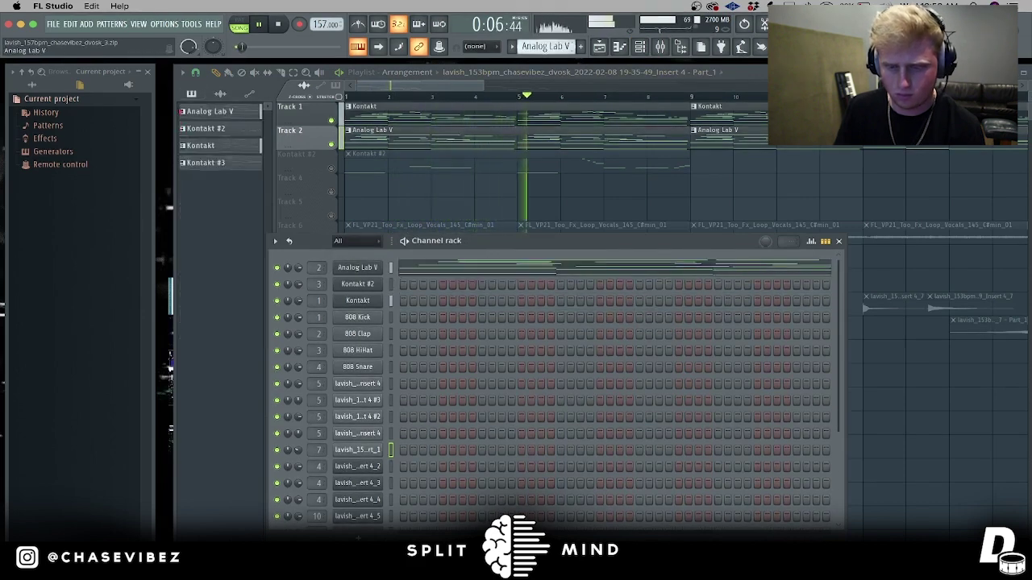
left_click(561, 268)
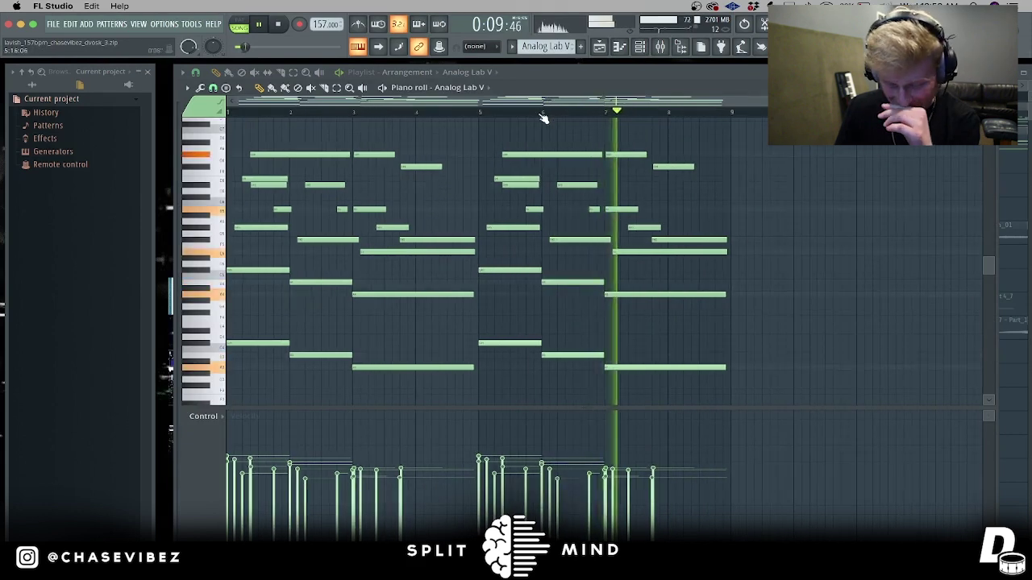
scroll(610, 191, "up", 1)
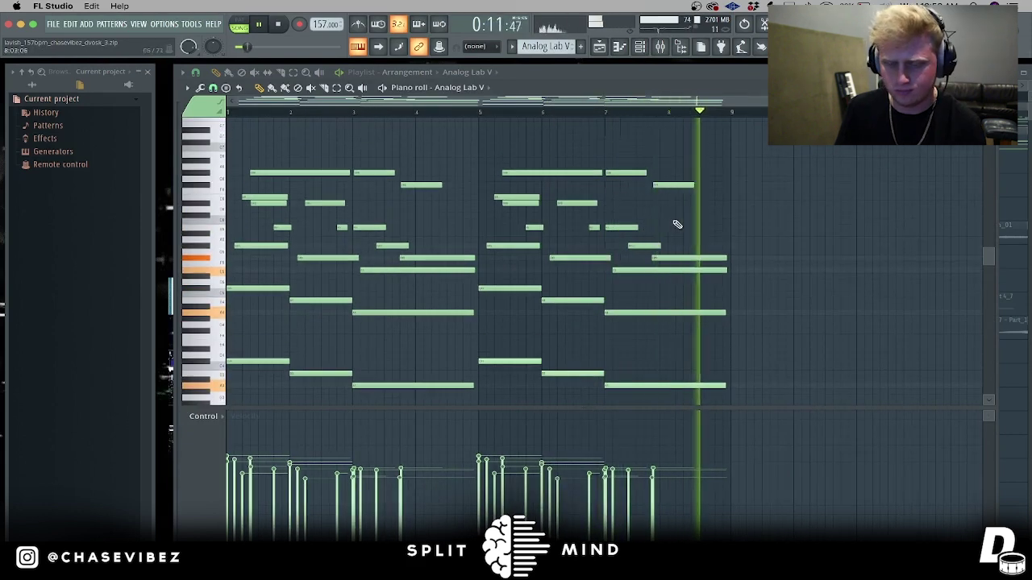
key("space")
View the Kontakt pattern's notes in the piano roll and compare them with the Analog Lab V pattern's notes
left_click(598, 46)
double_click(474, 113)
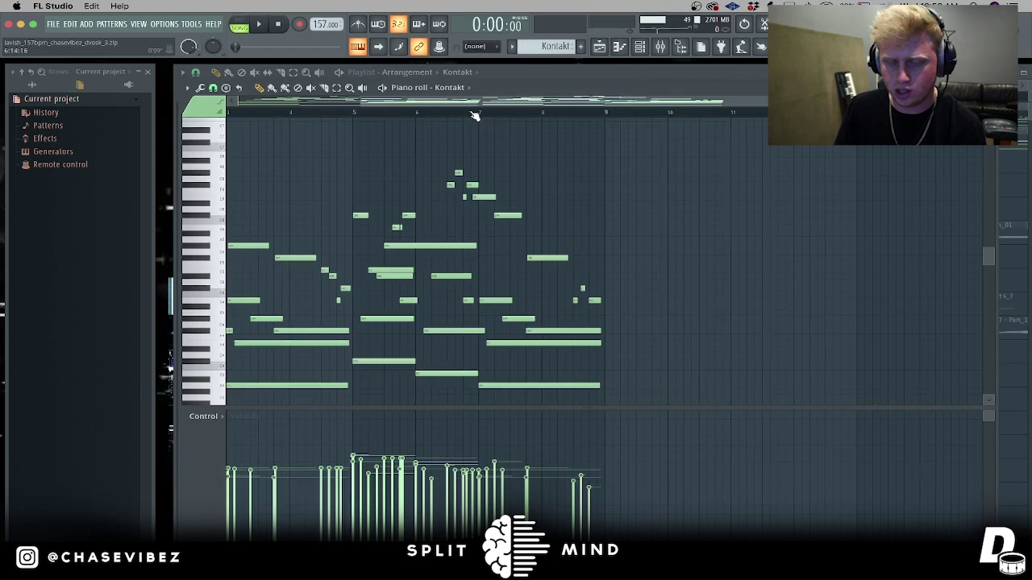
scroll(625, 276, "left", 2)
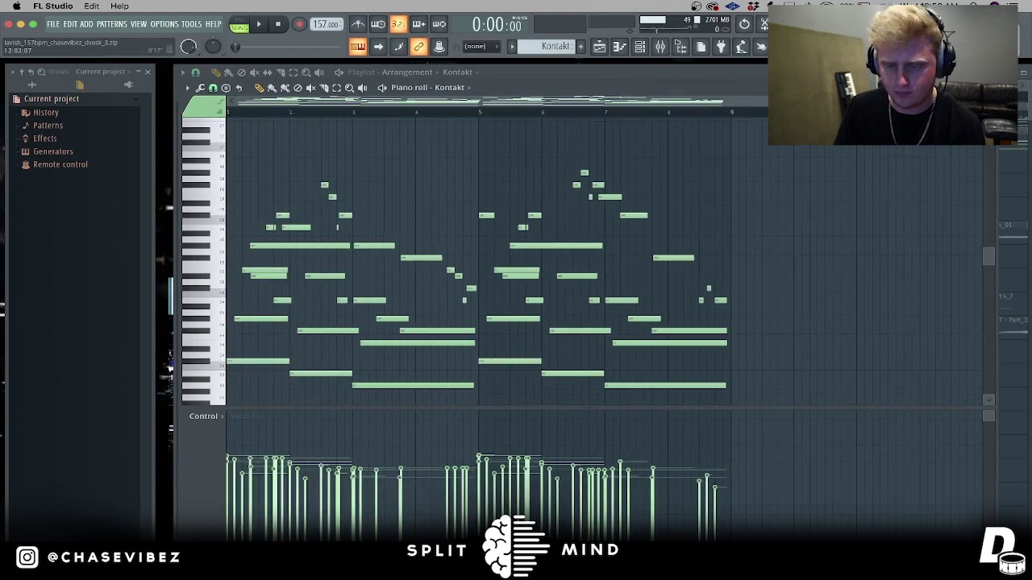
left_click(599, 46)
double_click(501, 141)
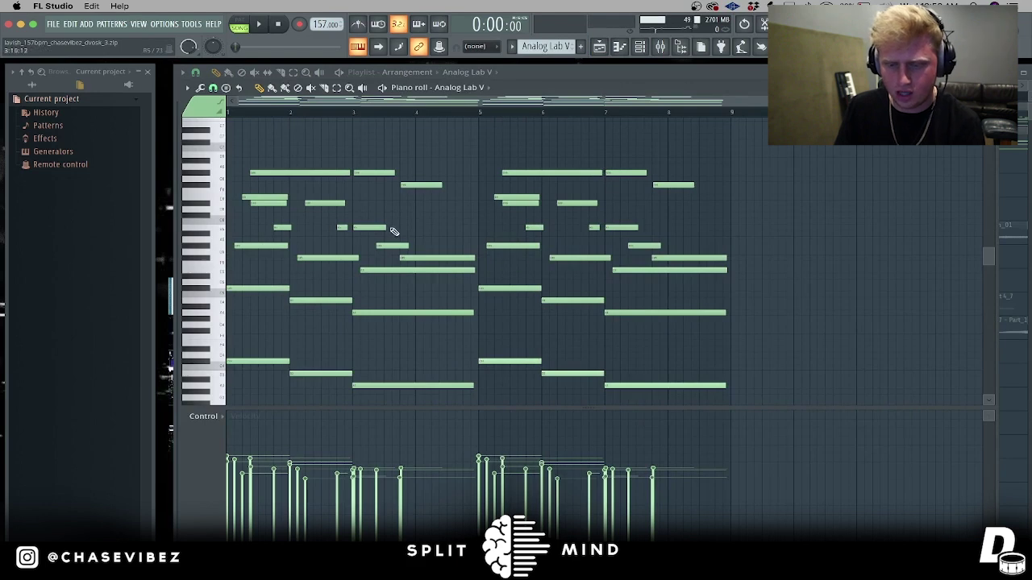
key("ctrl+v")
key("ctrl+z")
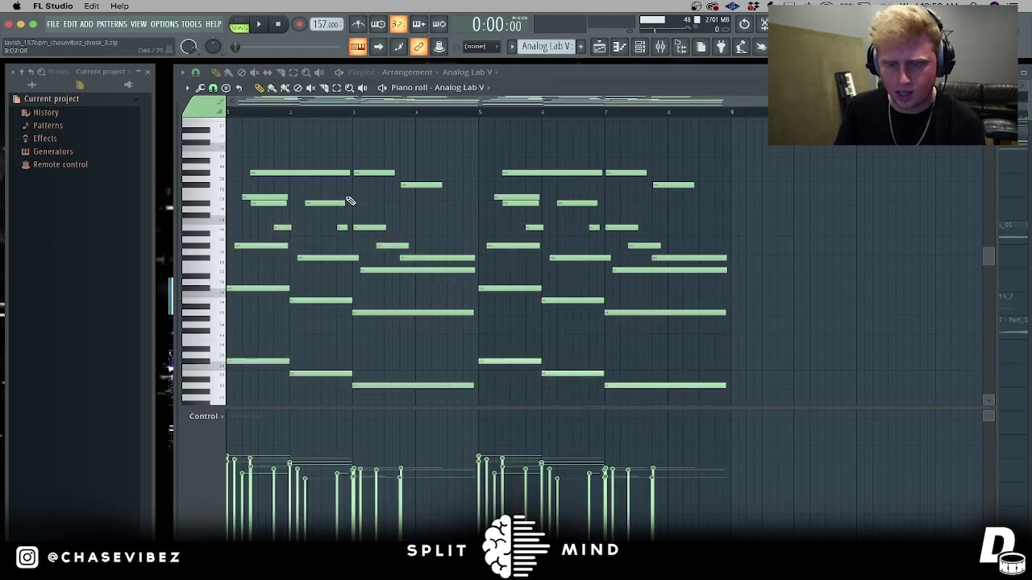
Select the short melody notes in the Kontakt pattern to single them out, and return to the Analog Lab V notes
left_click(599, 46)
key("F7")
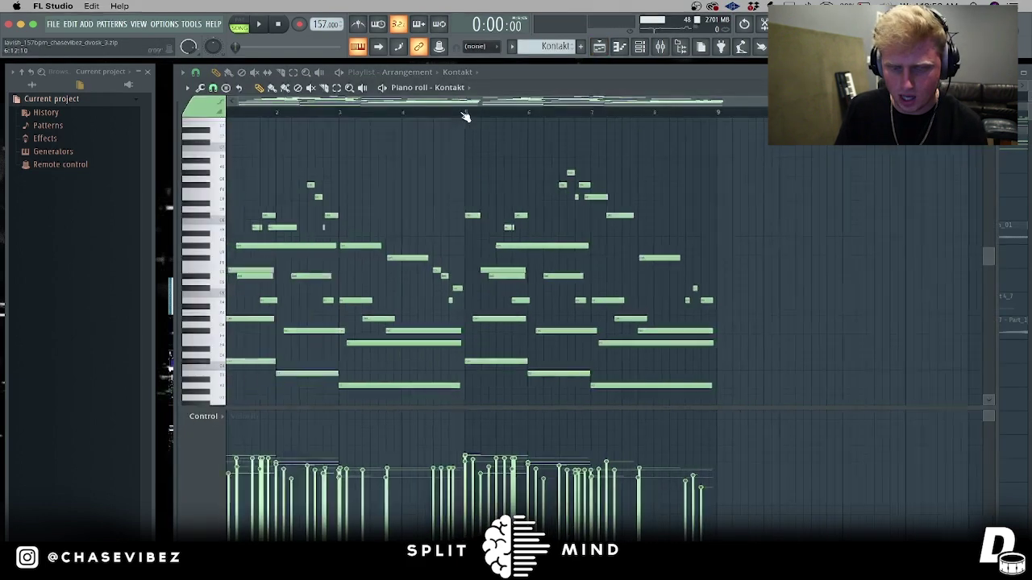
left_click_drag(682, 236, 238, 138)
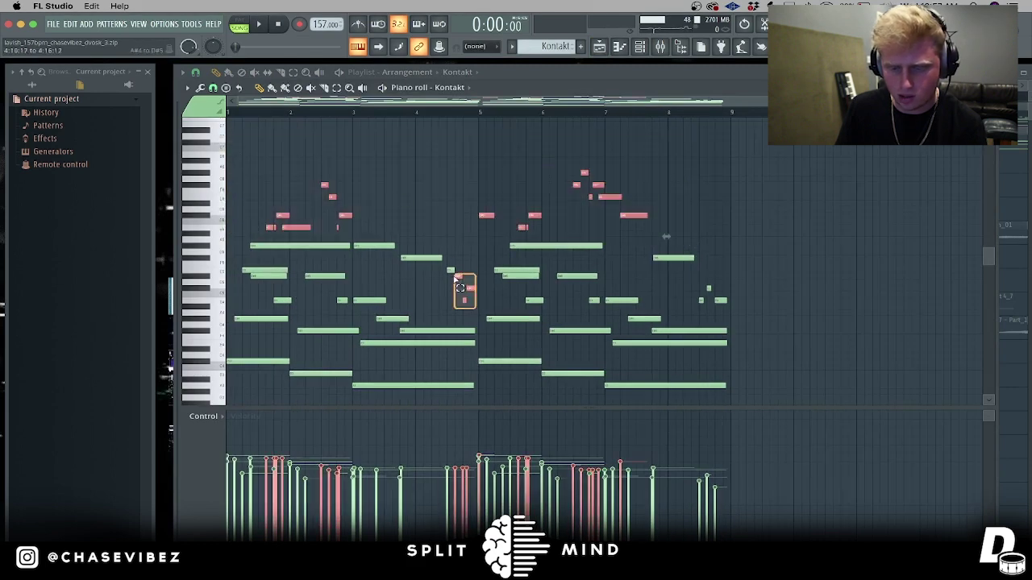
key("ctrl+z")
key("ctrl+z")
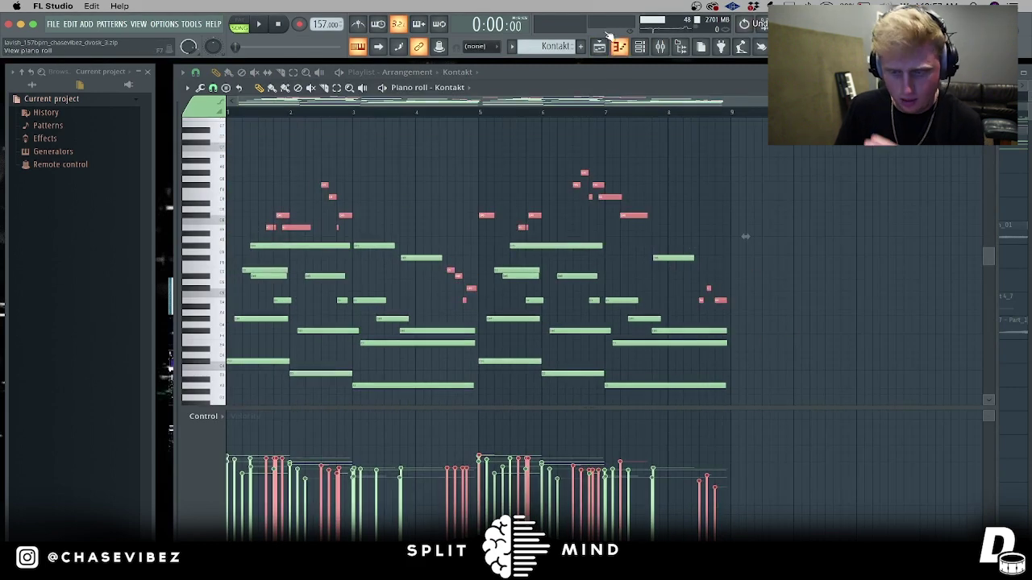
left_click(599, 47)
double_click(490, 141)
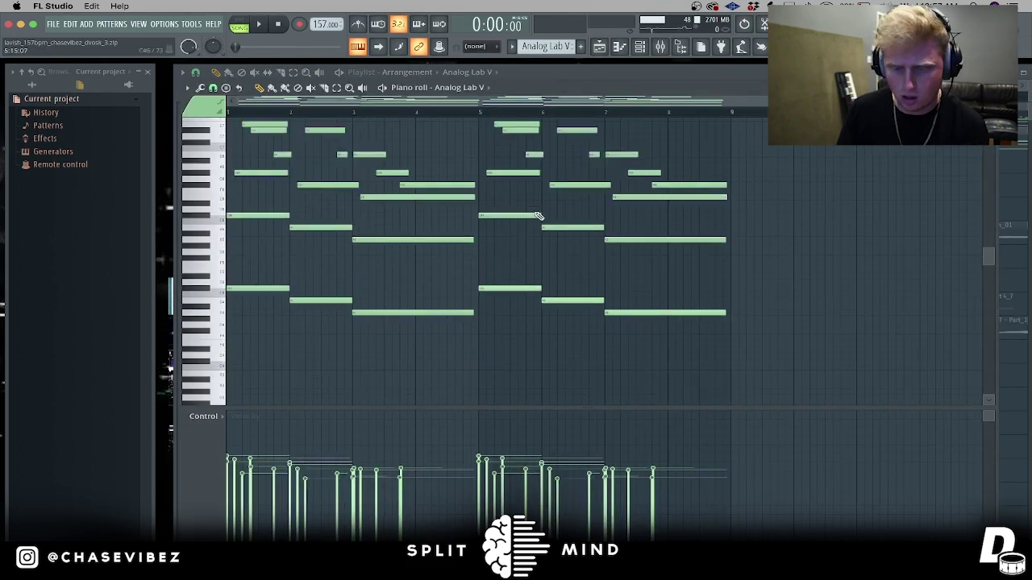
Inspect the Analog Lab V instrument, including My banks, and show its mixer insert 2
key("F6")
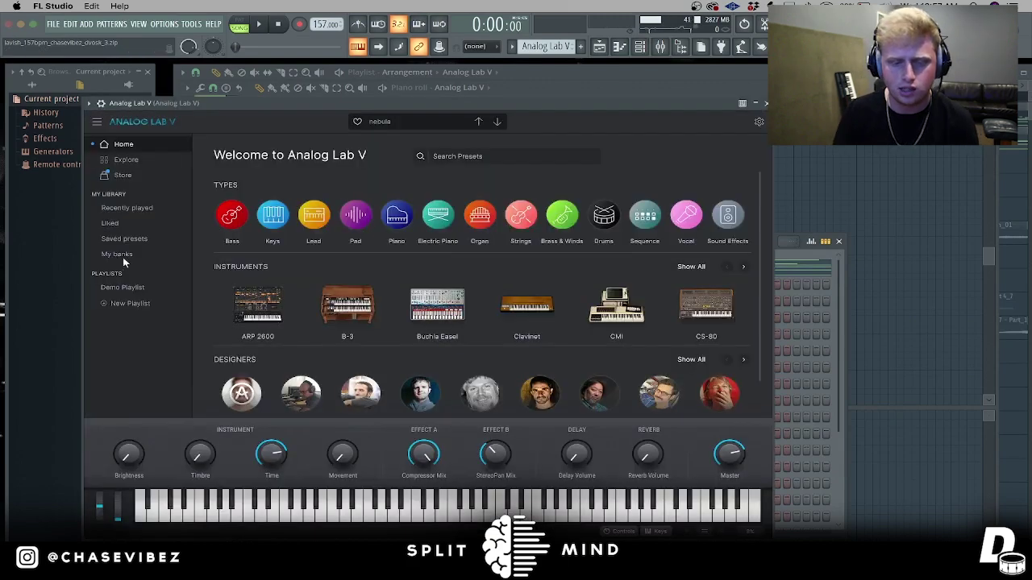
left_click(117, 254)
key("F9")
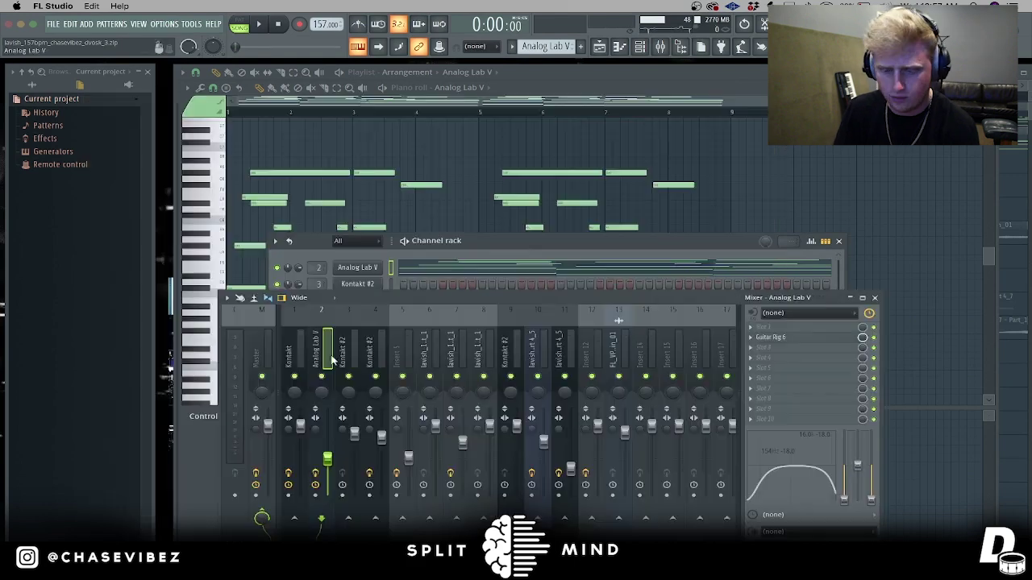
Inspect the Guitar Rig 6 effect on the Analog Lab V mixer insert, close it and play the arrangement
left_click(822, 338)
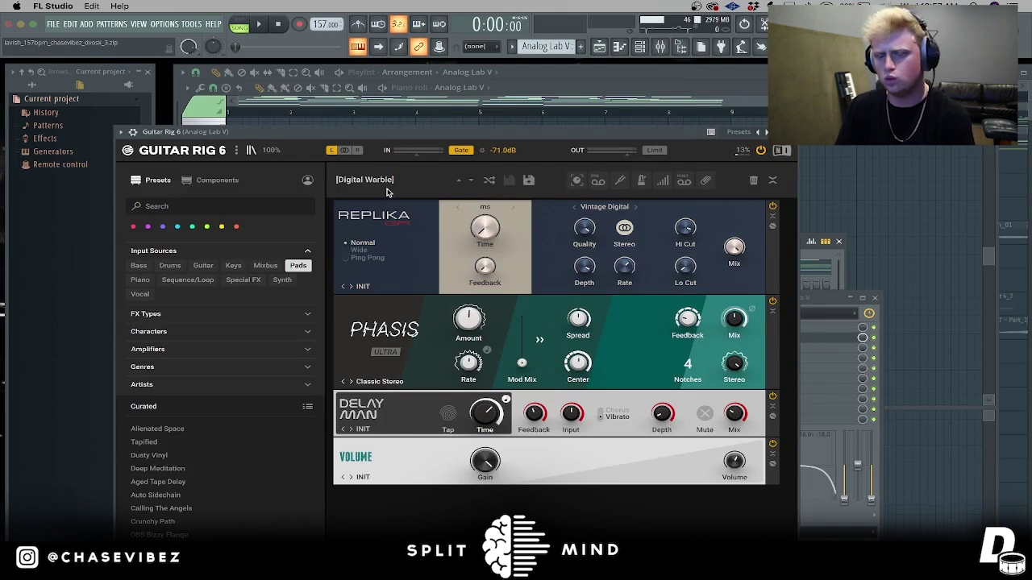
key("Escape")
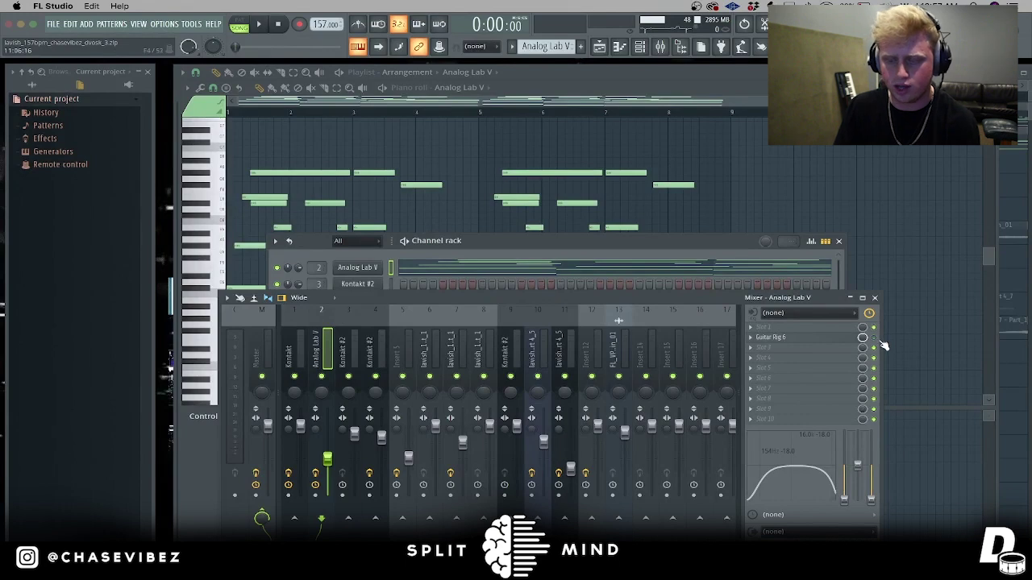
key("space")
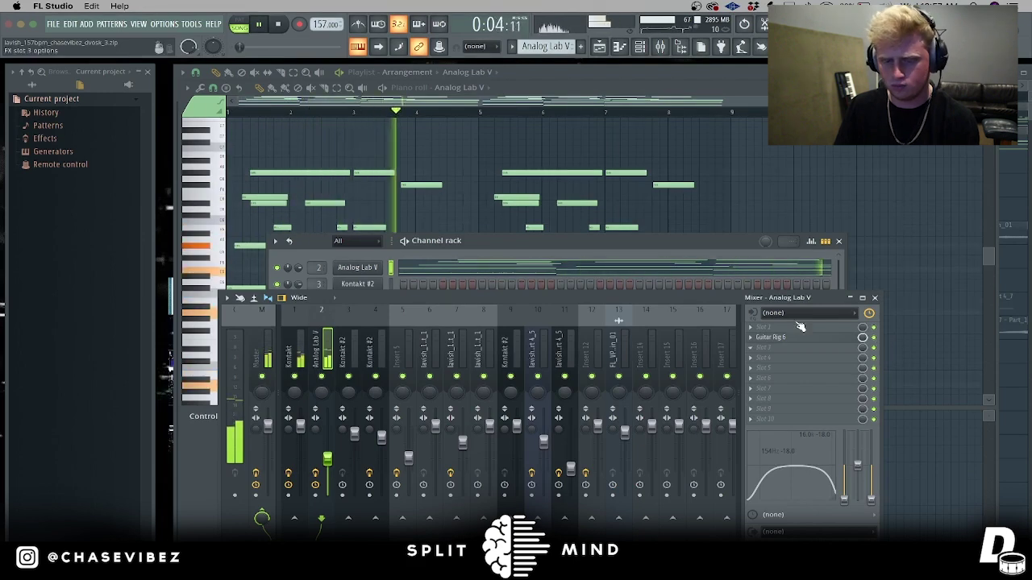
Return to the playlist, unmute the Kontakt #2 track and play it along with the Kontakt and Analog Lab V tracks
left_click(600, 47)
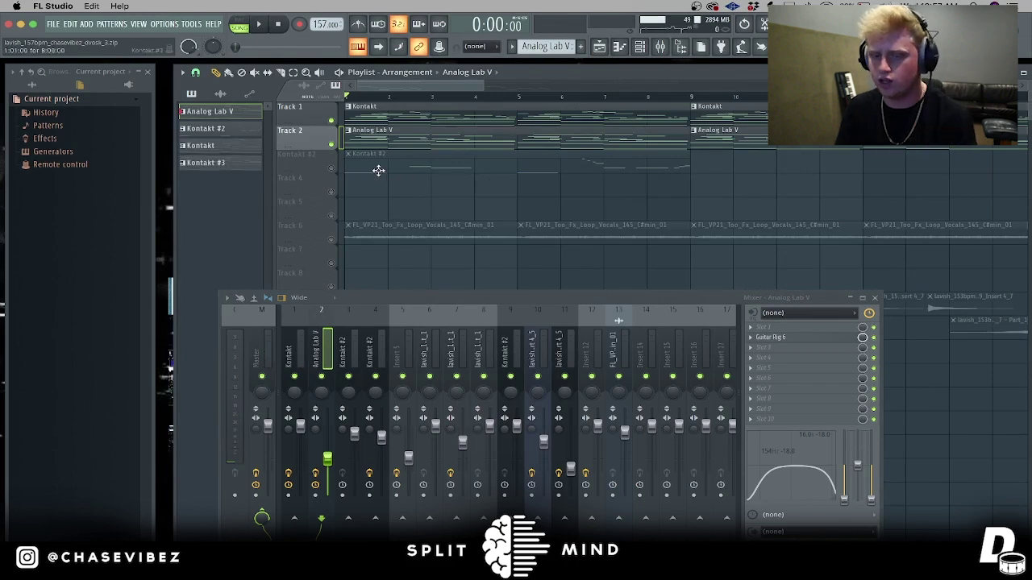
left_click(331, 168)
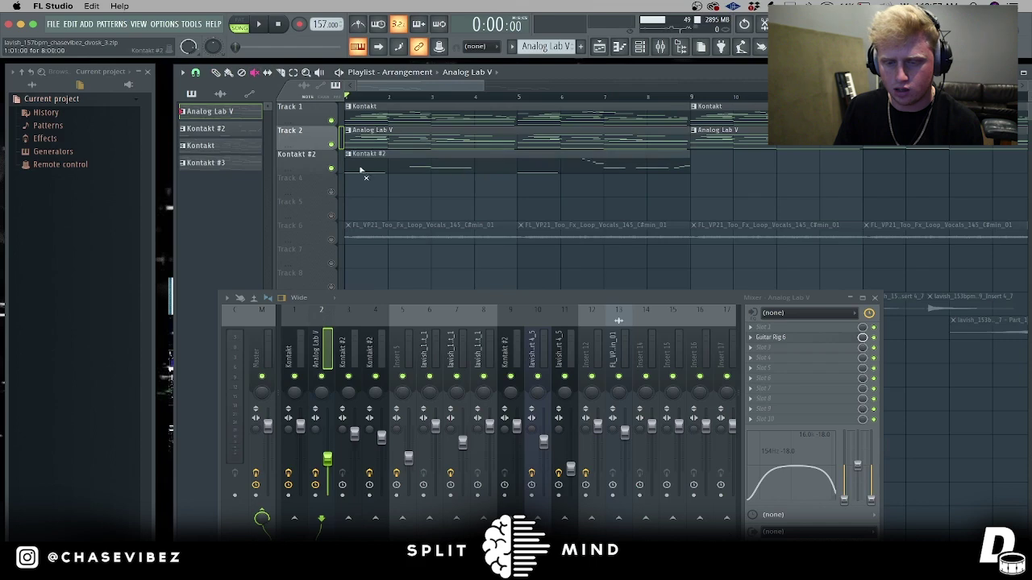
key("space")
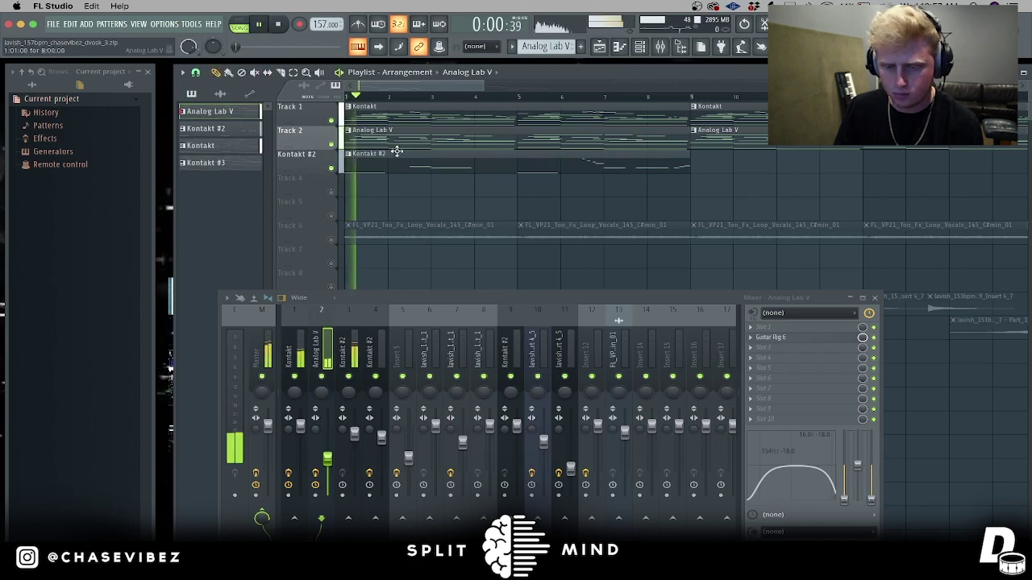
View the Kontakt #2 pattern's notes in the piano roll during playback with the mixer closed, and stop playback
double_click(409, 161)
left_click(874, 298)
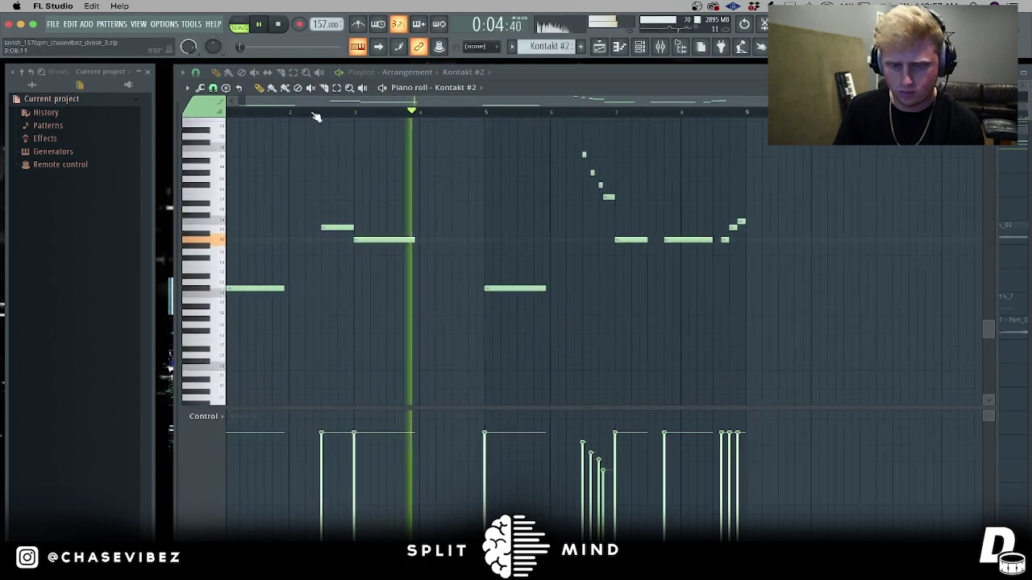
key("space")
scroll(231, 109, "up", 2)
Inspect the Kontakt #2 channel's Scarbee Rickenbacker Bass instrument and close it to return to the pattern's notes
left_click(639, 46)
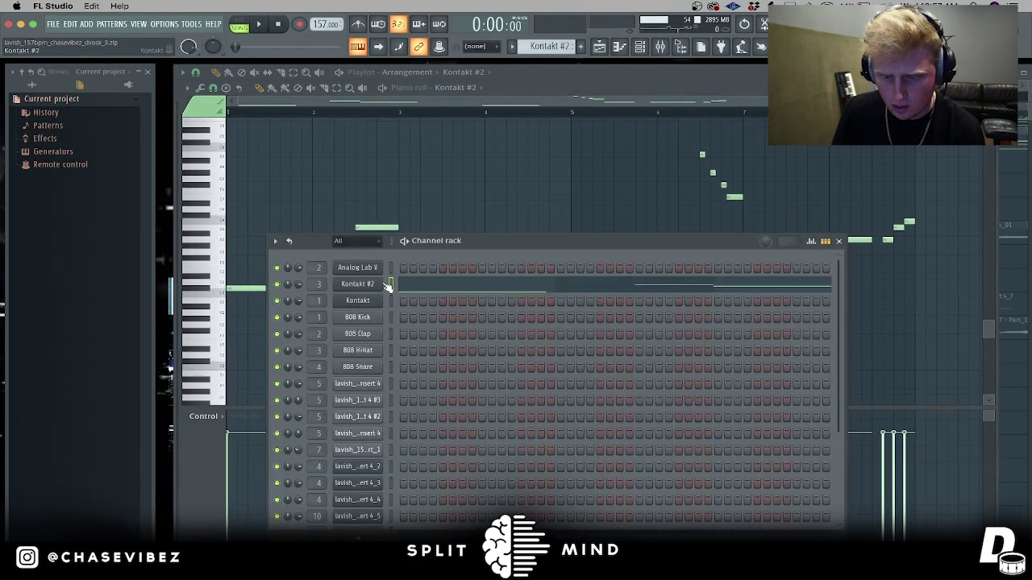
left_click(428, 283)
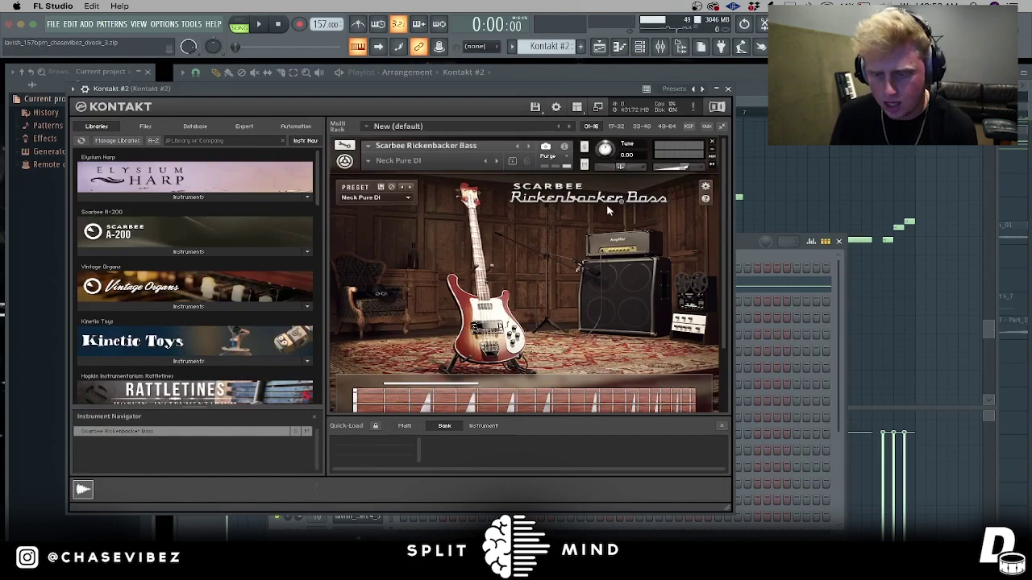
left_click(727, 88)
key("F6")
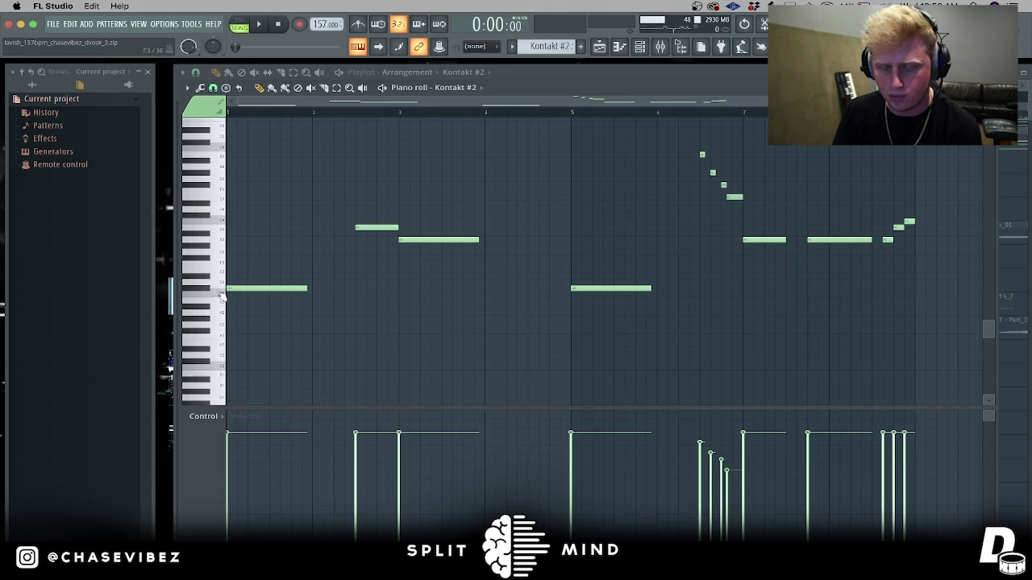
Play the arrangement while following the Kontakt #2 bass notes up to bar 9, show the playlist and stop playback
key("space")
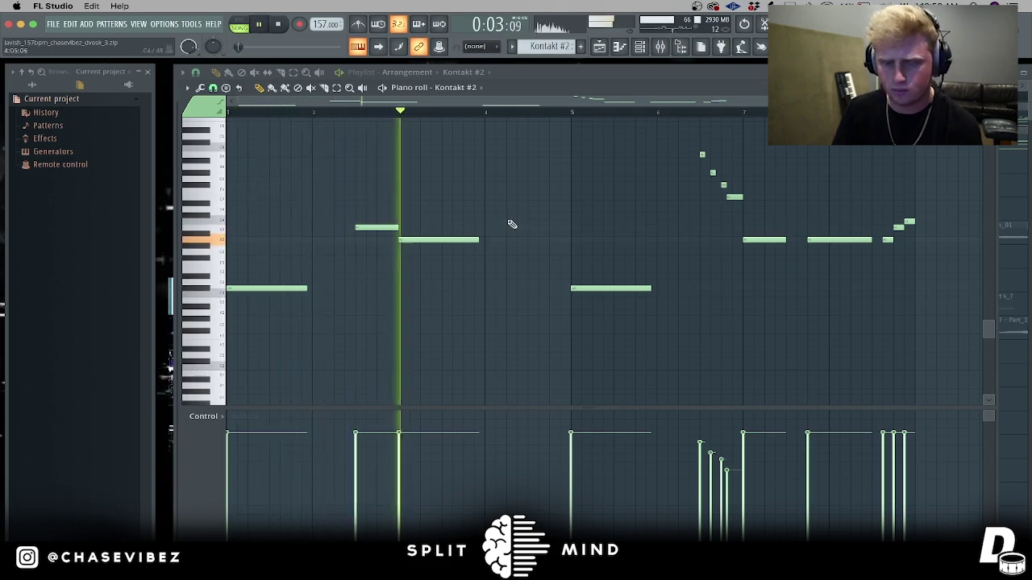
left_click_drag(664, 108, 737, 105)
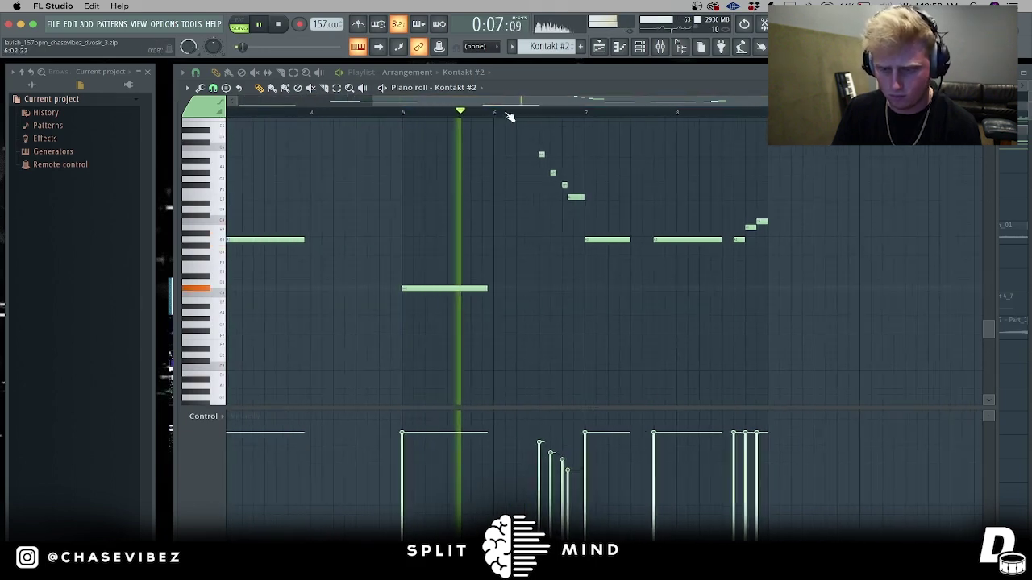
scroll(509, 117, "up", 2)
scroll(509, 117, "up", 1)
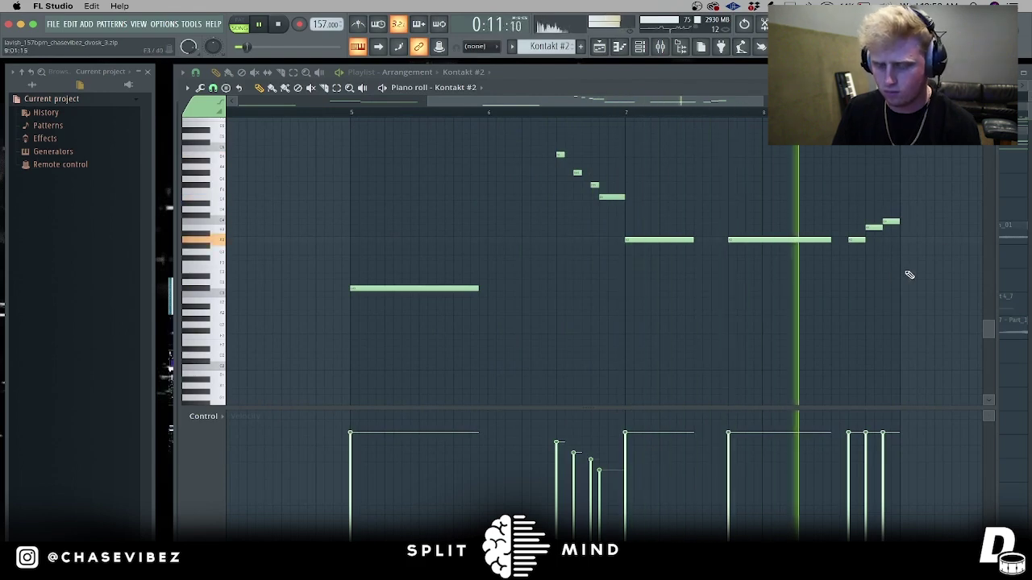
left_click(599, 46)
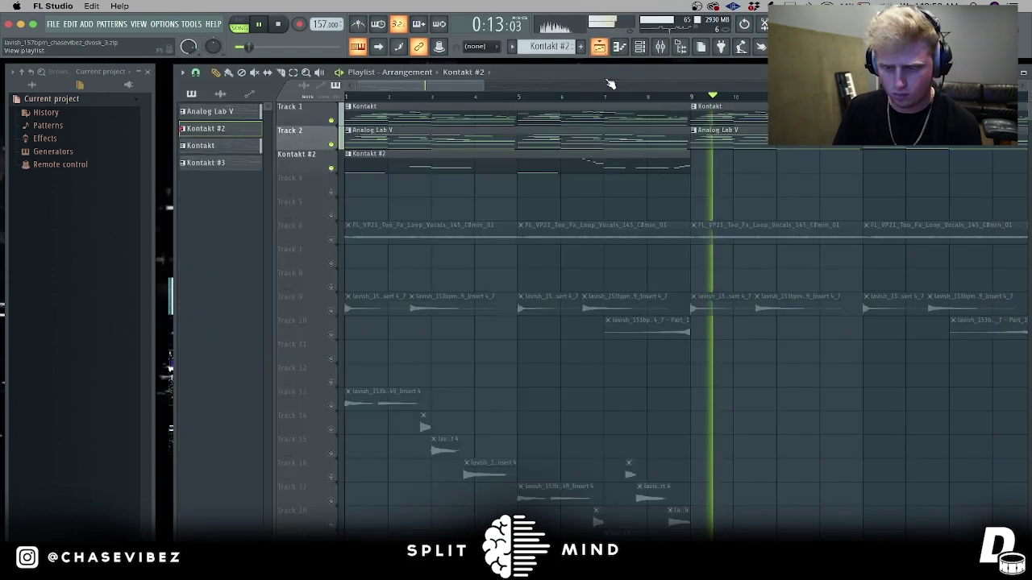
key("space")
Unmute all remaining playlist tracks, including the vocal loop and chopped audio, and audition the full arrangement
scroll(564, 161, "down", 2)
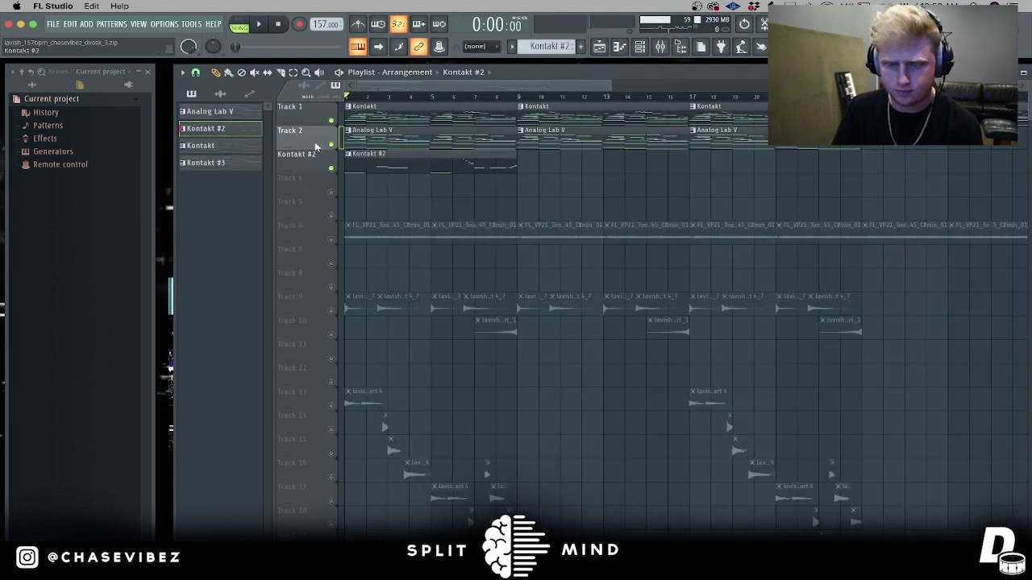
left_click(338, 311)
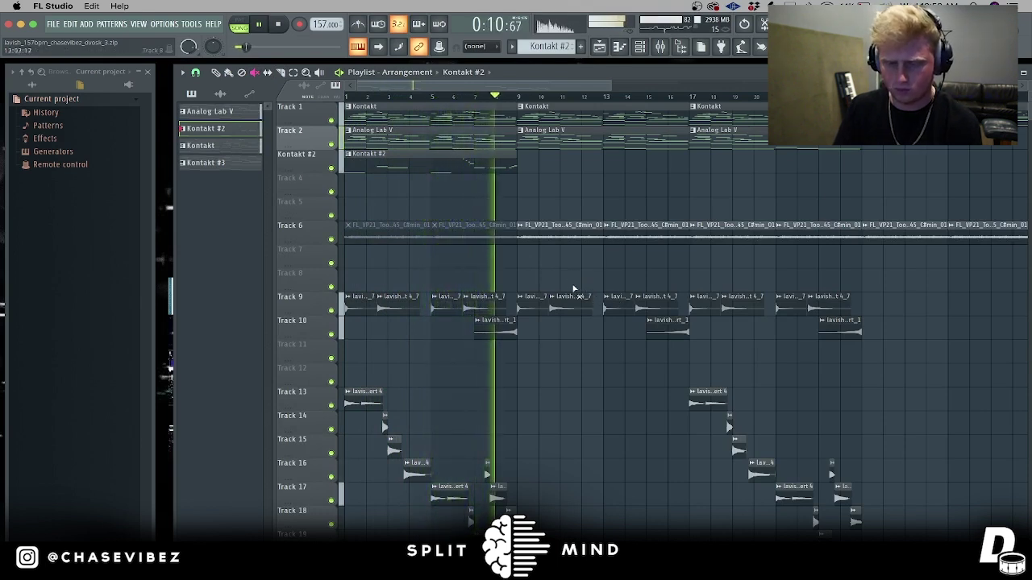
key("space")
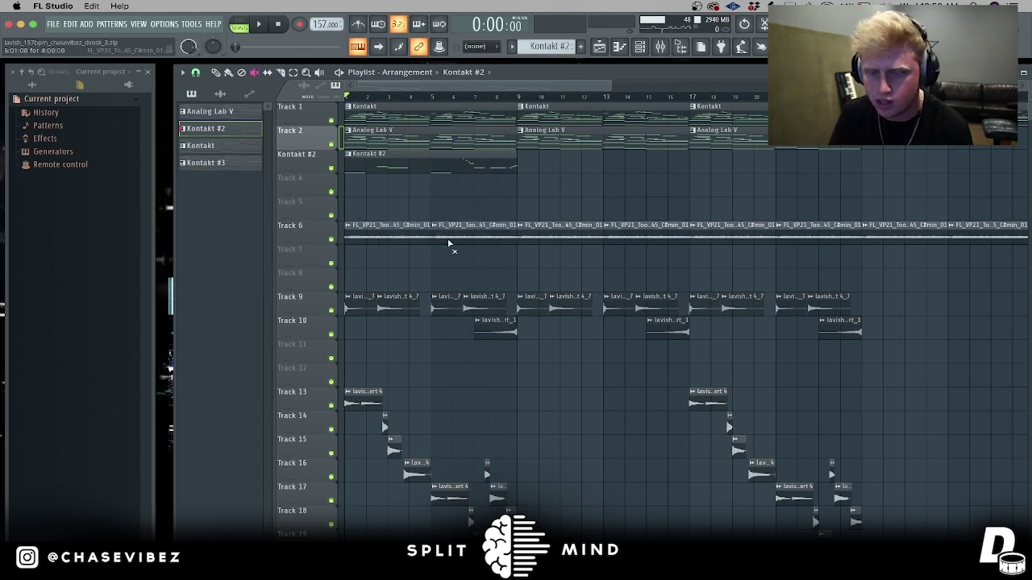
Solo Track 6 and audition the vocal loop on its own, then stop playback
left_click(332, 240, "ctrl")
key("space")
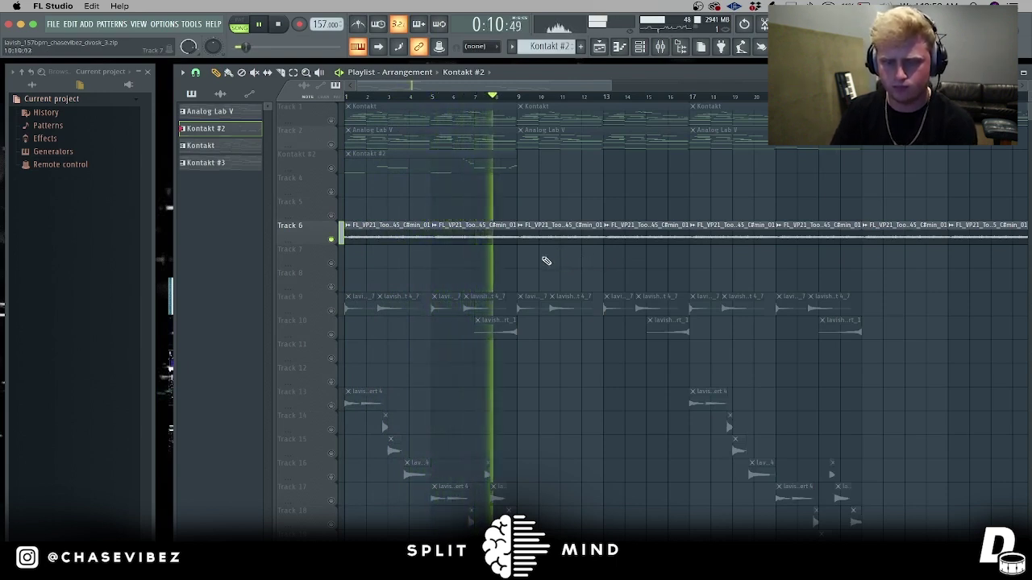
key("space")
Open the vocal loop's audio clip settings and examine its stretch mode and declicking mode options
double_click(489, 237)
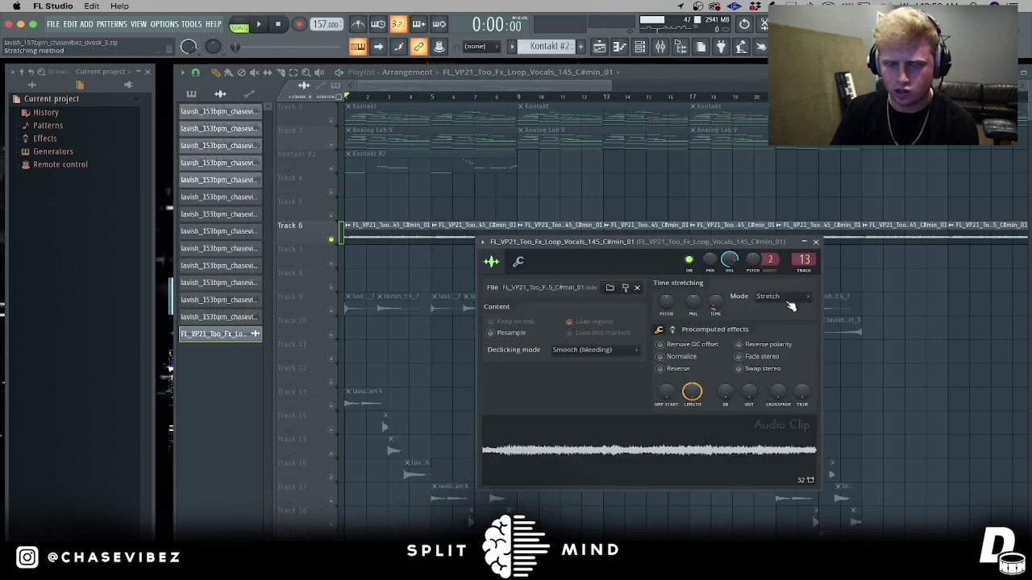
left_click(617, 350)
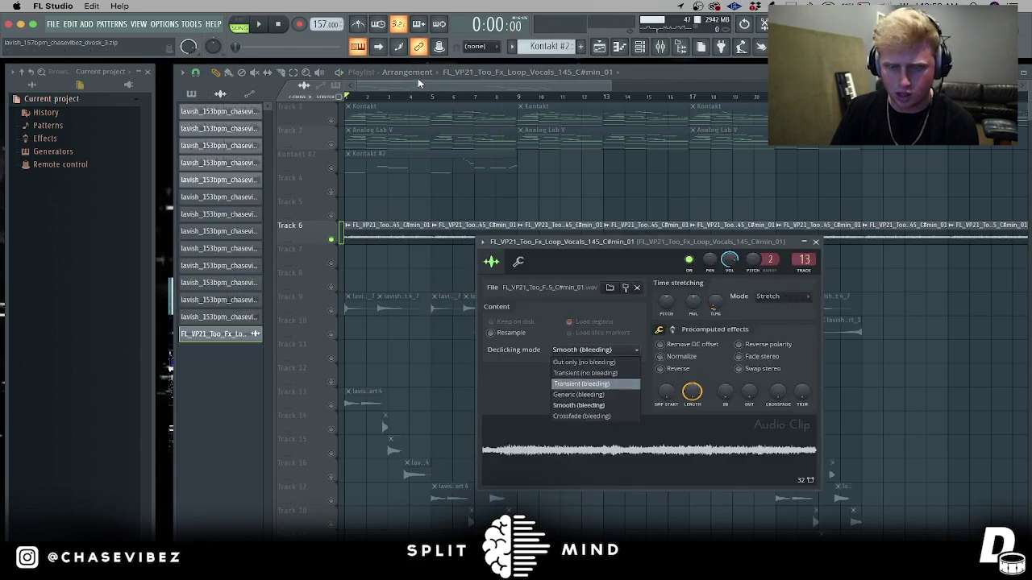
left_click(418, 83)
Play the full arrangement from the start with all tracks on, following the first eight bars, and stop playback
scroll(429, 97, "up", 3)
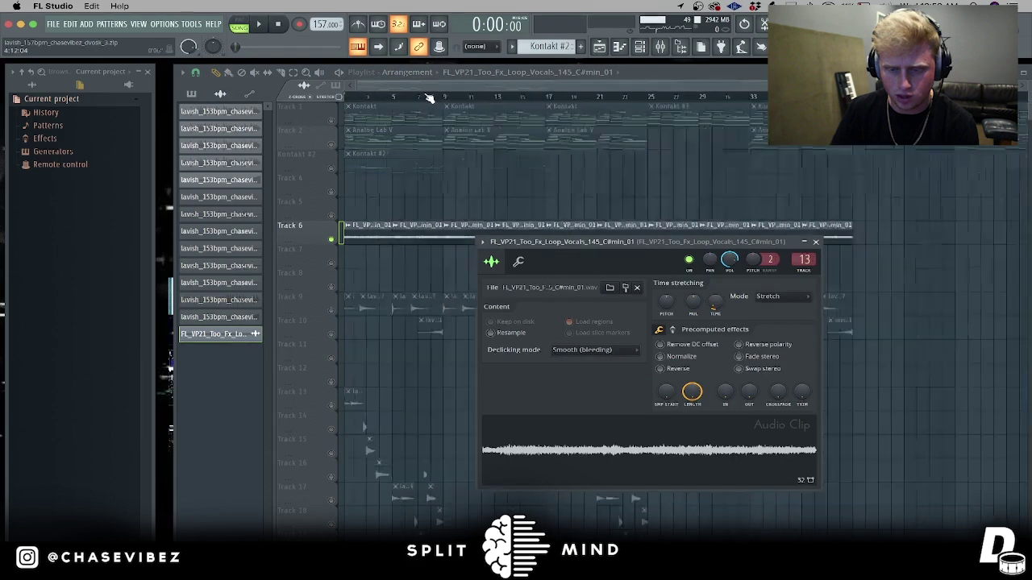
scroll(429, 97, "down", 3)
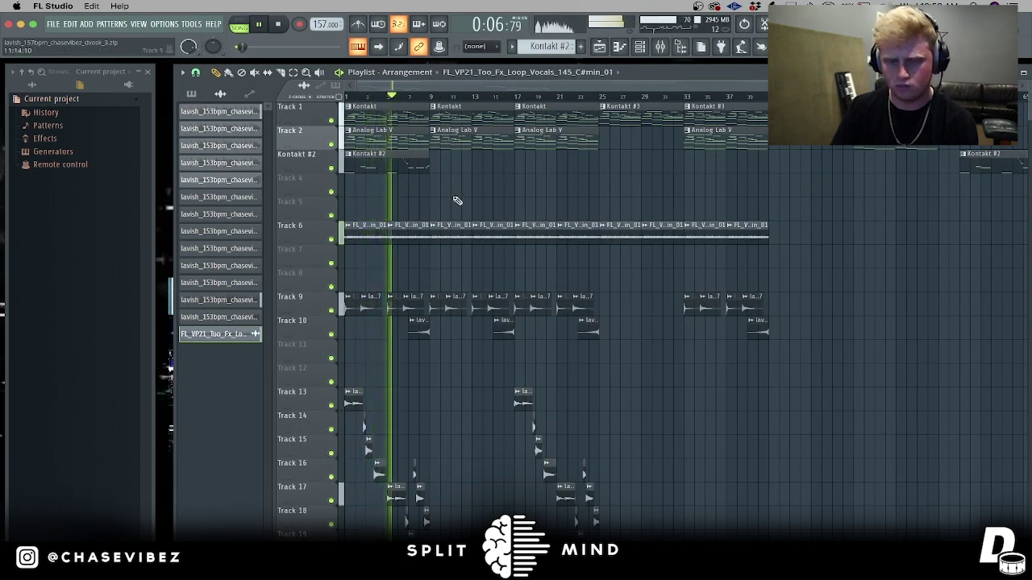
scroll(403, 100, "up", 2)
left_click_drag(372, 84, 482, 94)
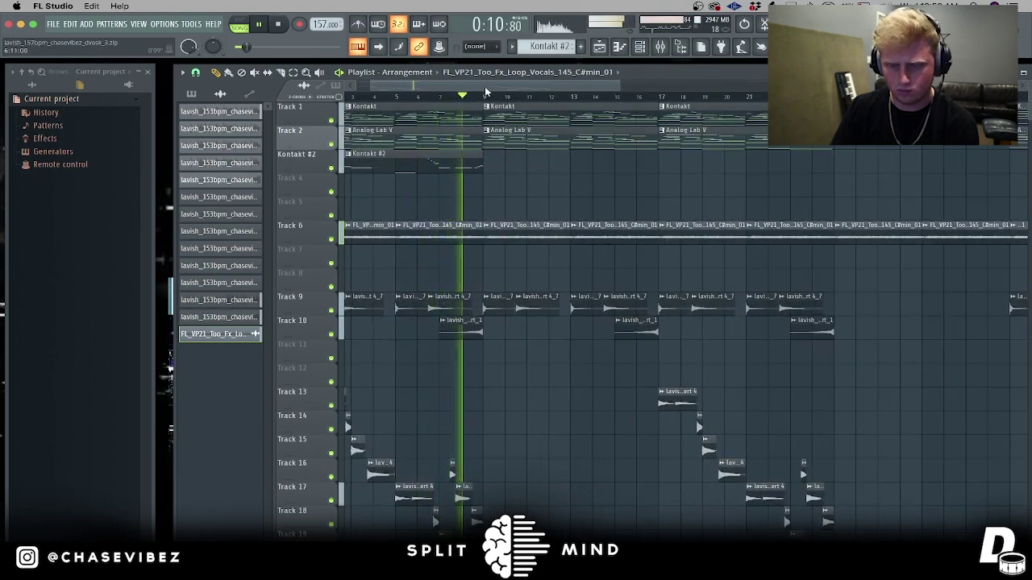
scroll(488, 100, "down", 3)
key("space")
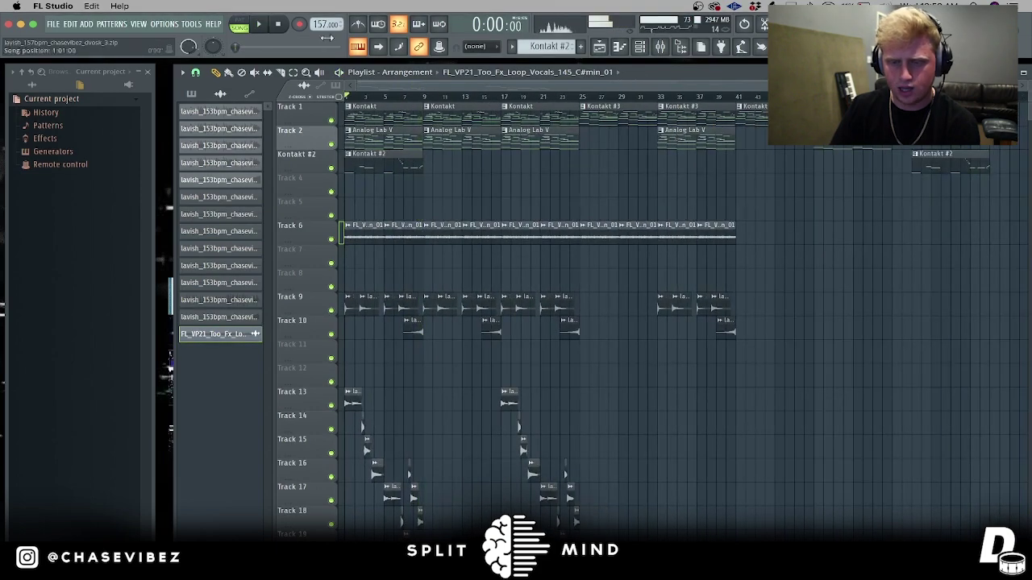
scroll(655, 222, "down", 1)
scroll(655, 222, "up", 1)
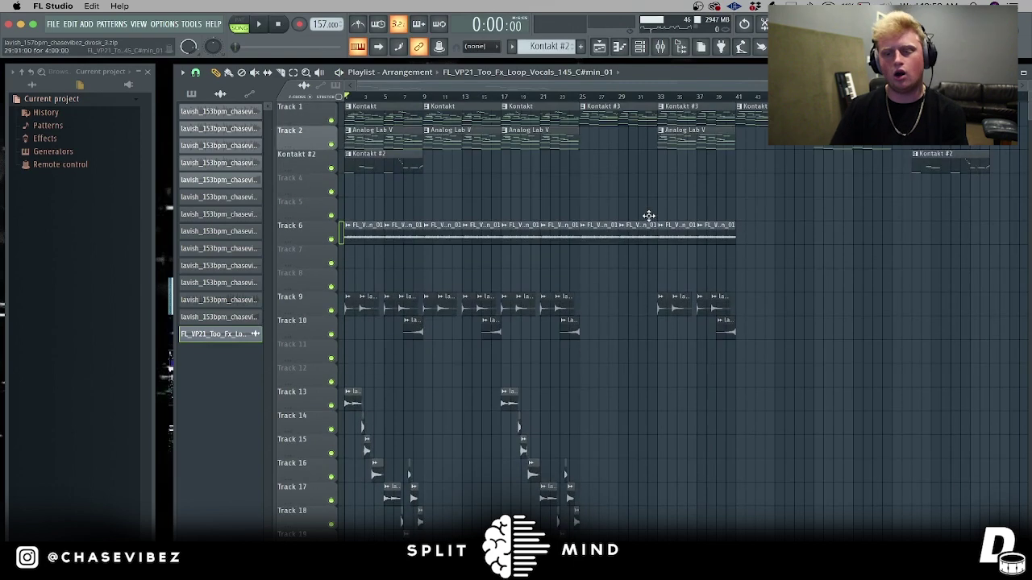
Mark the arrangement's first eight bars as the time selection, then change the selection to bars 9 through 24
left_click_drag(429, 98, 345, 98)
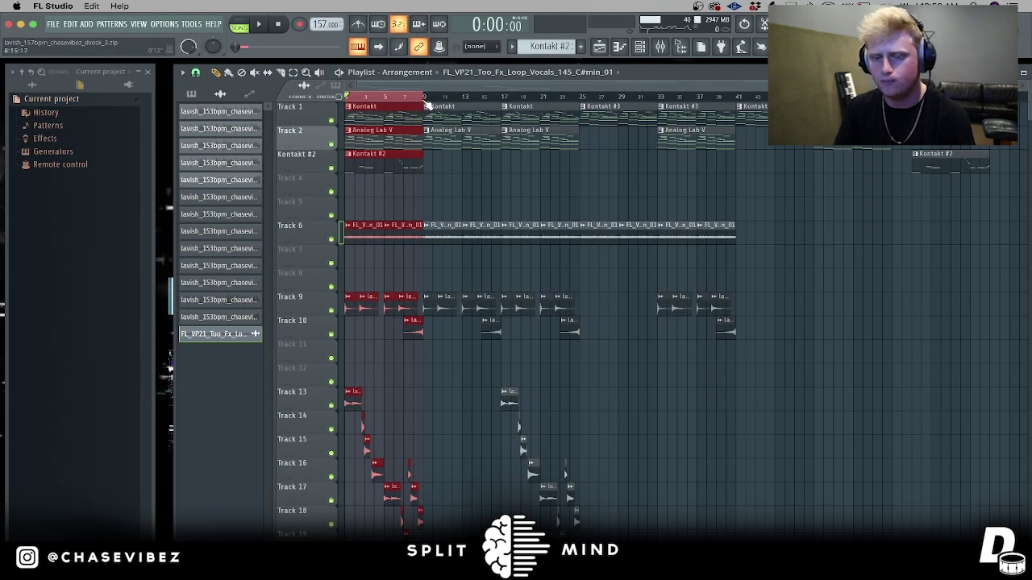
left_click(426, 104)
left_click_drag(426, 105, 578, 104)
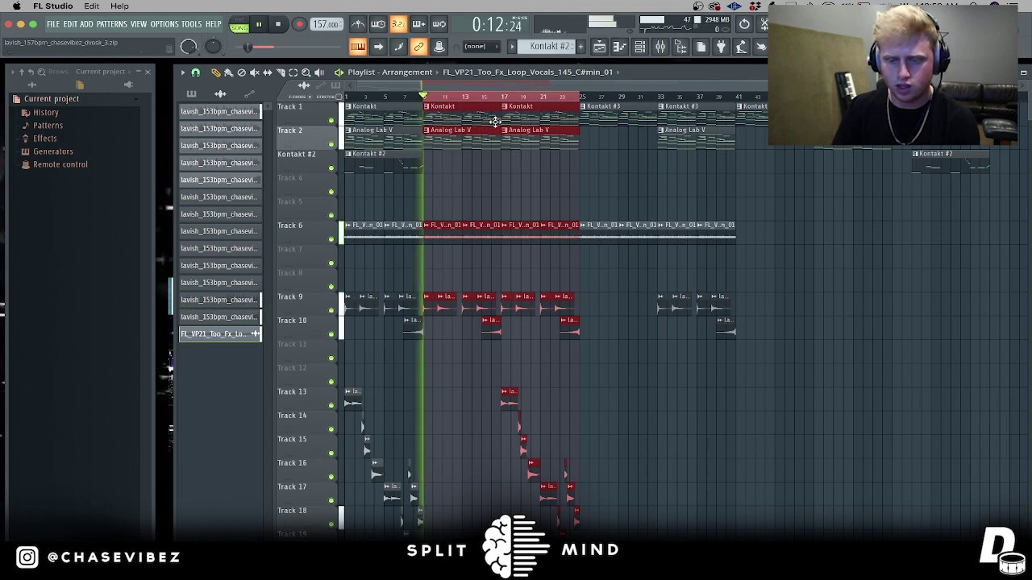
Review the chopped audio tracks, audition the selected section from bar 9 and stop playback
scroll(465, 395, "down", 2)
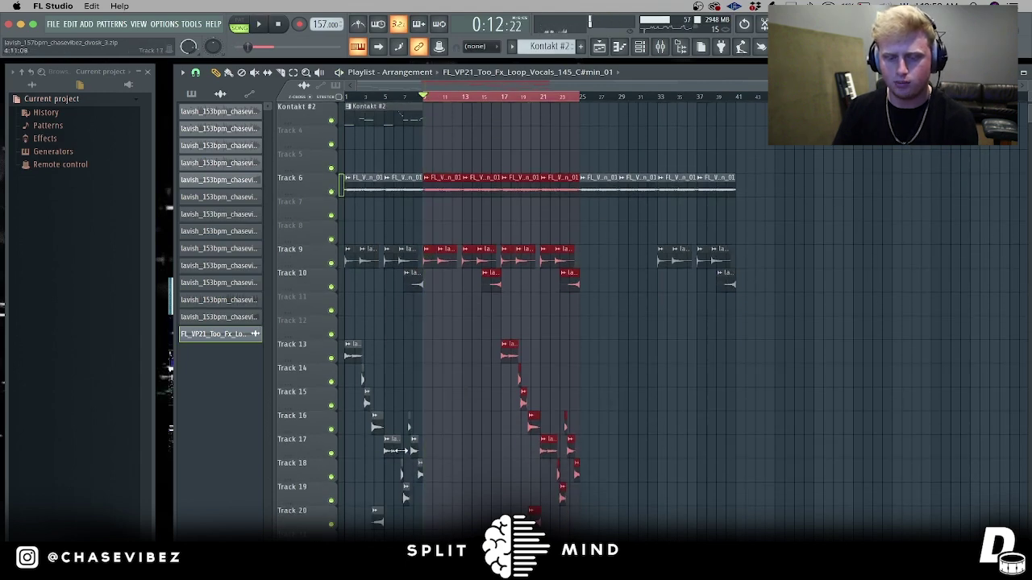
scroll(435, 226, "up", 2)
key("space")
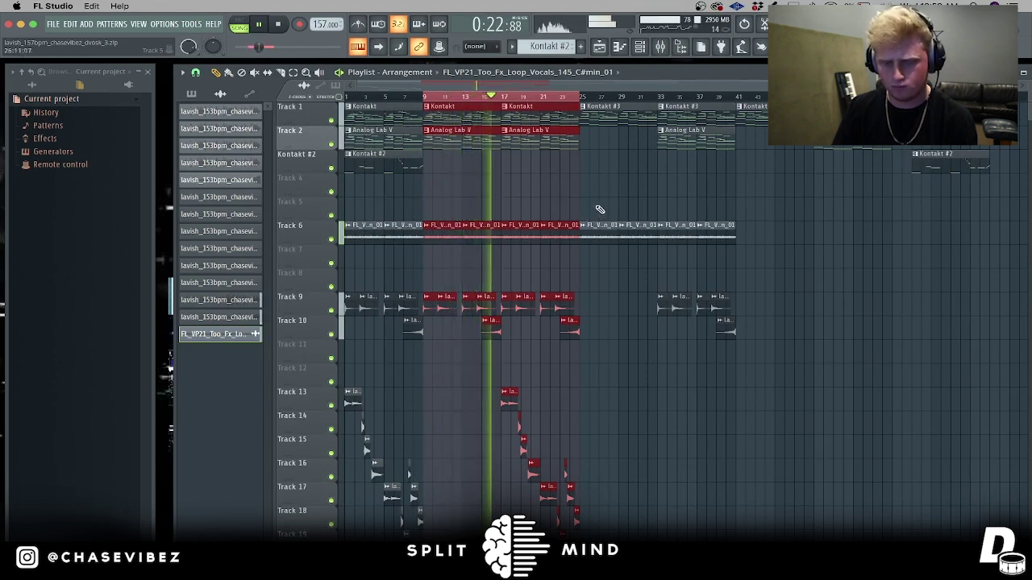
key("space")
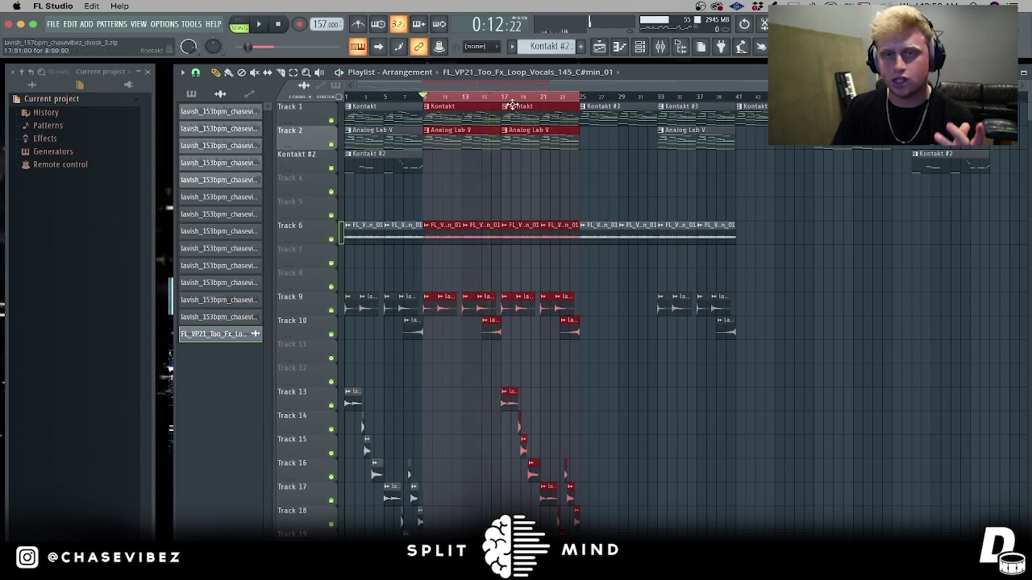
Look over the chopped audio clips again and audition the second half of the selection from bar 17
scroll(544, 281, "down", 2)
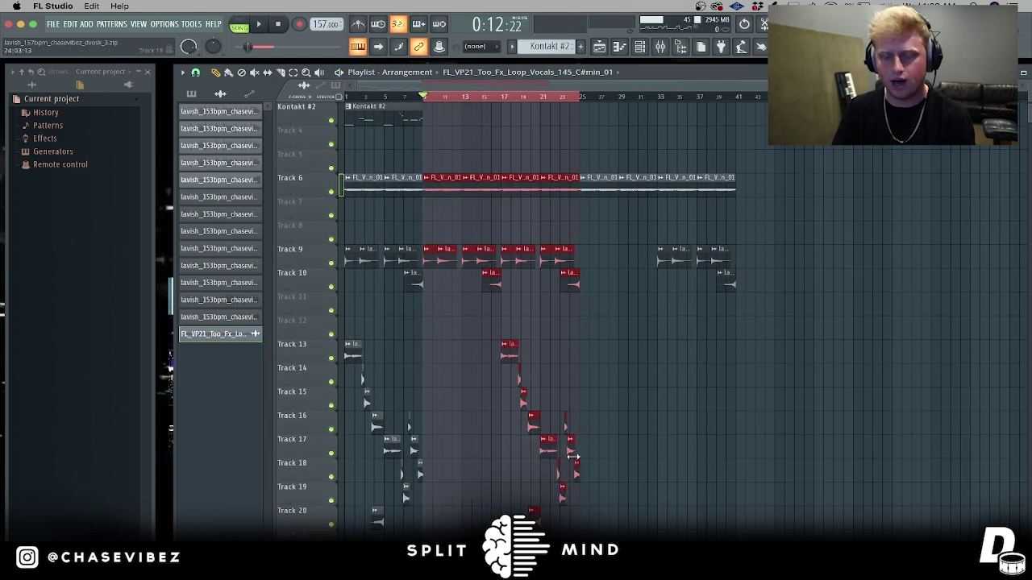
scroll(526, 418, "up", 2)
left_click(511, 97)
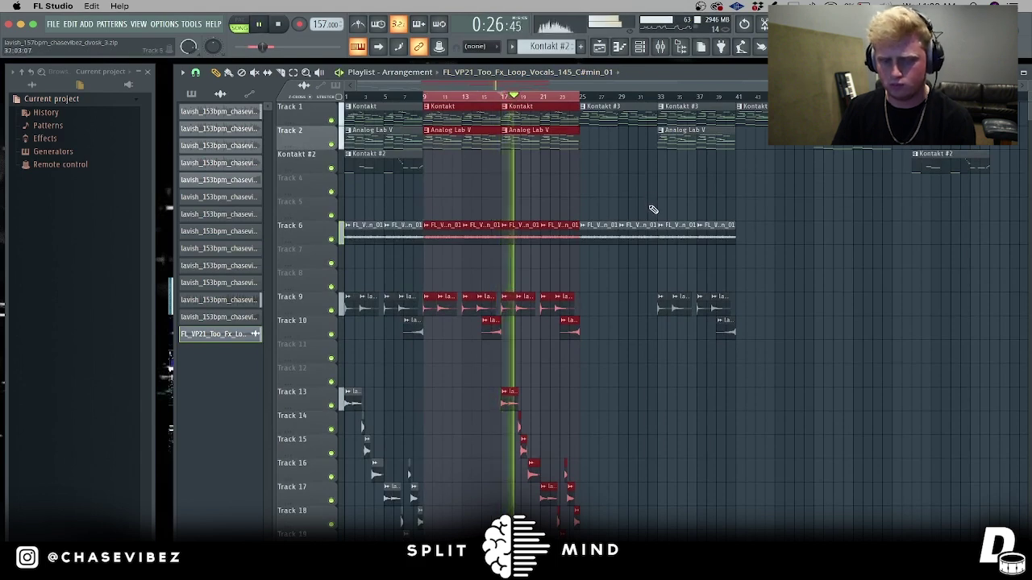
scroll(588, 92, "down", 3)
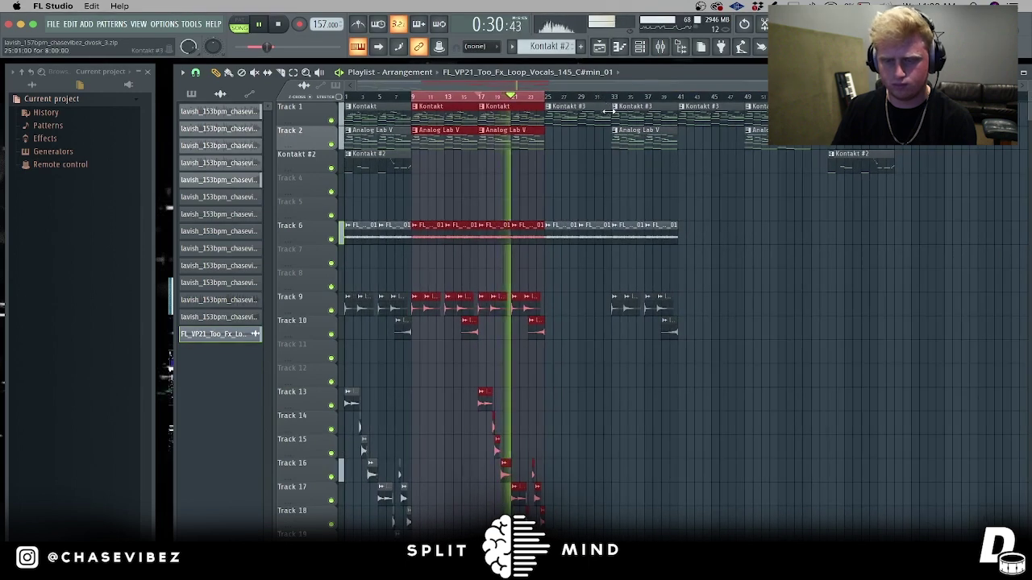
Clear the time selection, move playback to bar 25, and select the Kontakt #3 and vocal loop clips of bars 25 to 32
left_click(548, 98)
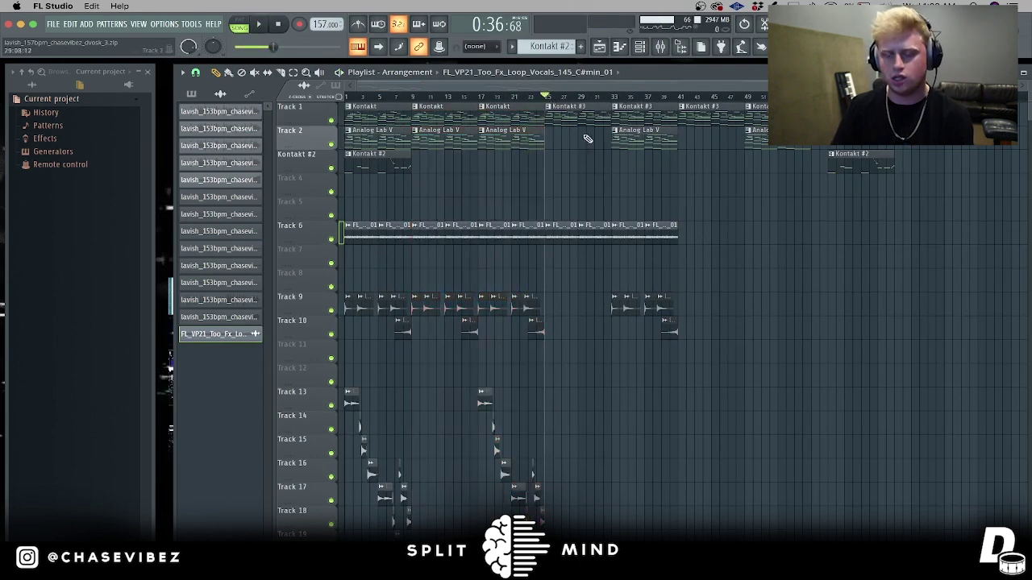
left_click_drag(590, 145, 564, 226)
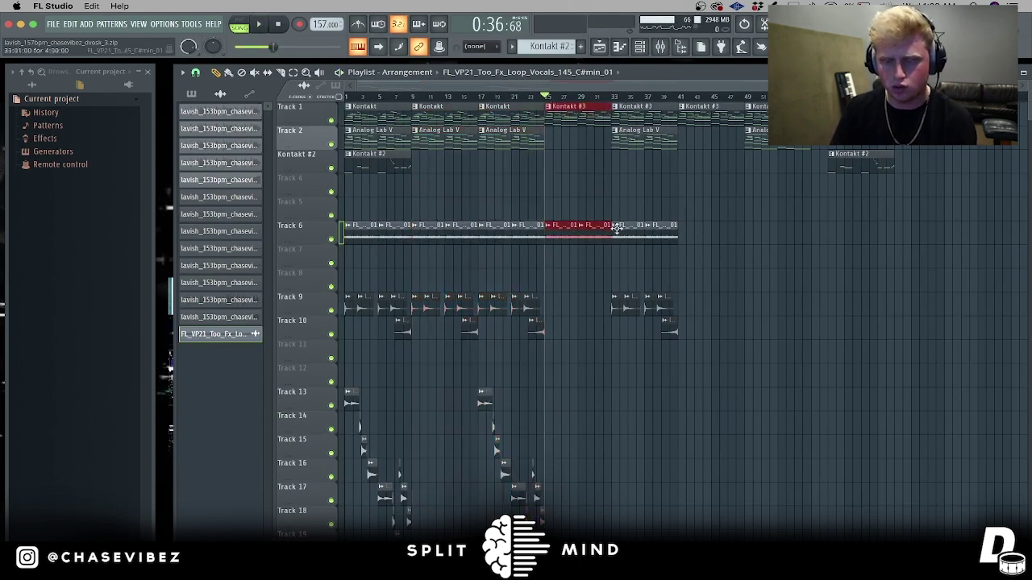
Audition the section from bar 25, select the chopped clips of bars 33 to 40 on Tracks 9 and 10, and audition from bar 33
key("space")
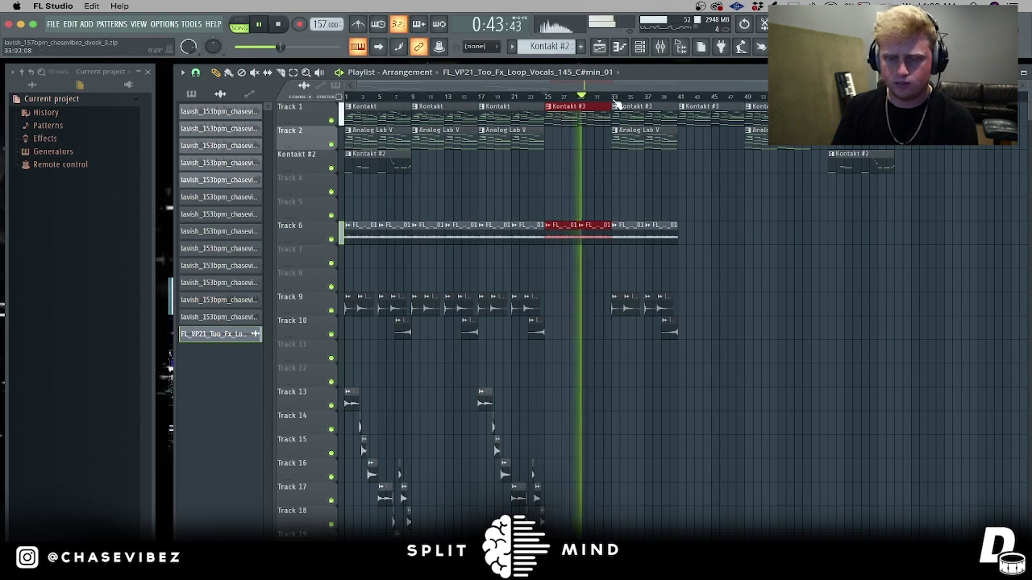
key("space")
left_click(614, 99)
left_click_drag(714, 361, 605, 269)
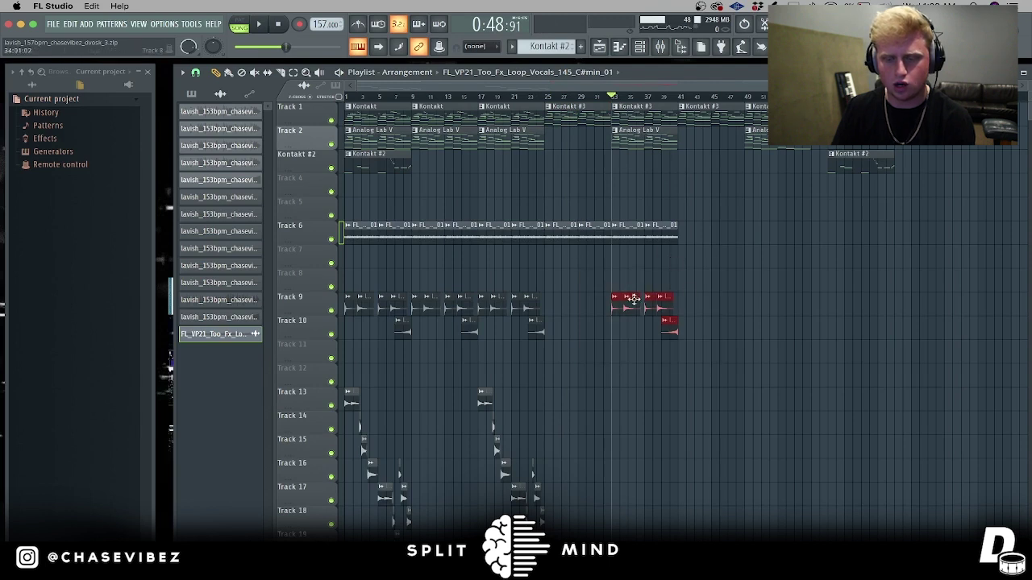
key("space")
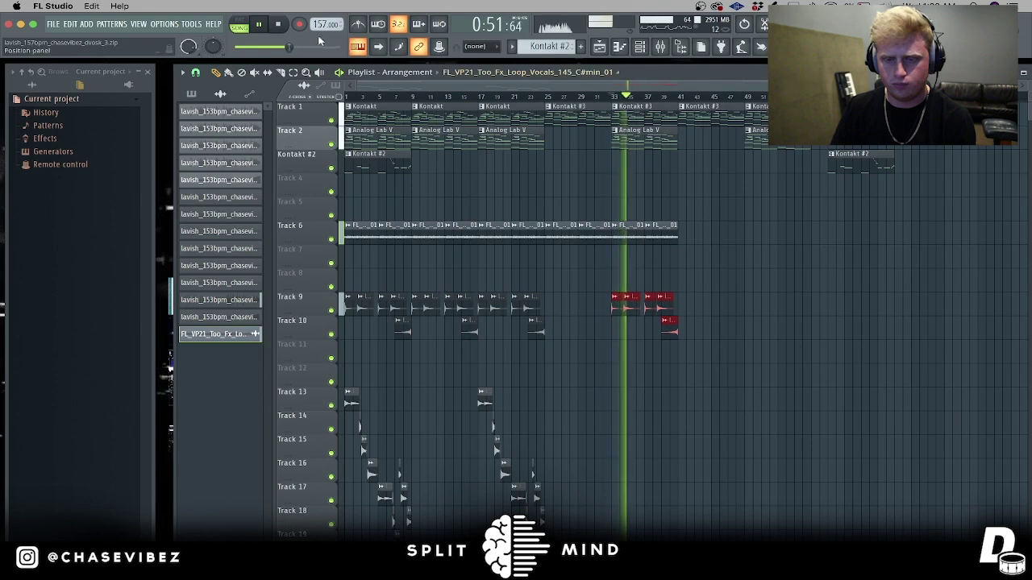
left_click(284, 29)
left_click(283, 29)
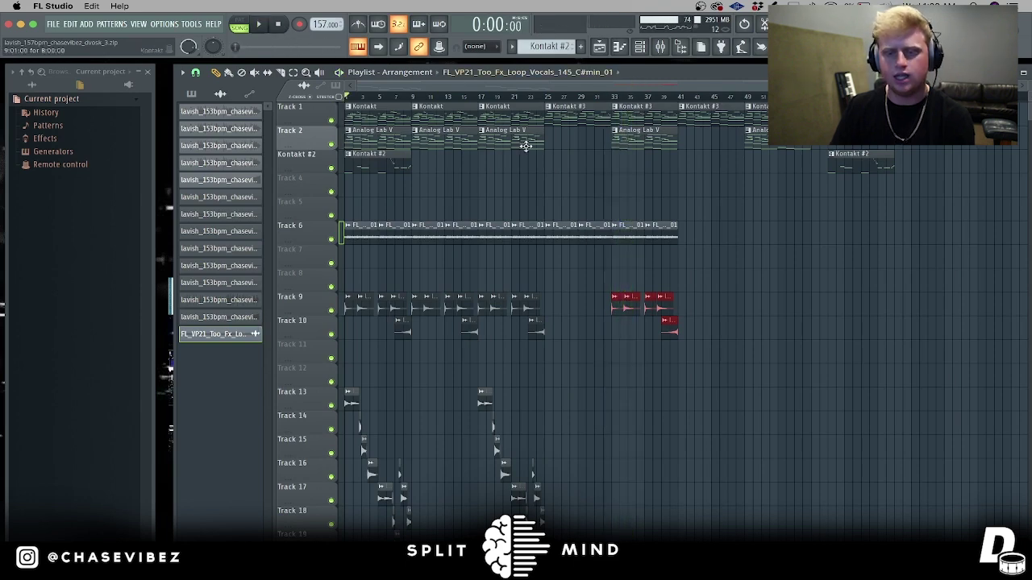
Audition the arrangement from bar 41 and again from bar 49, stopping playback after each section
left_click(679, 98)
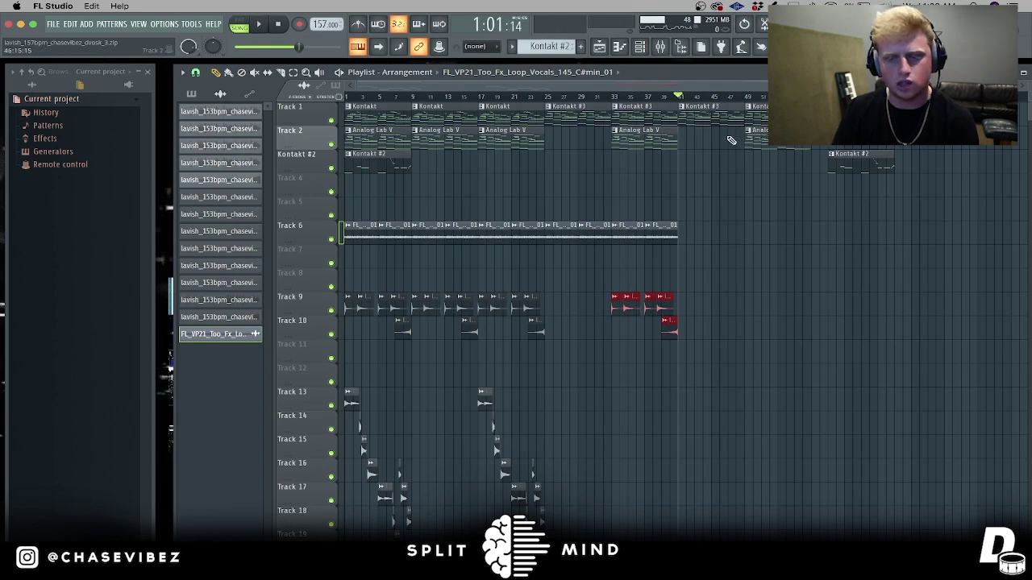
key("space")
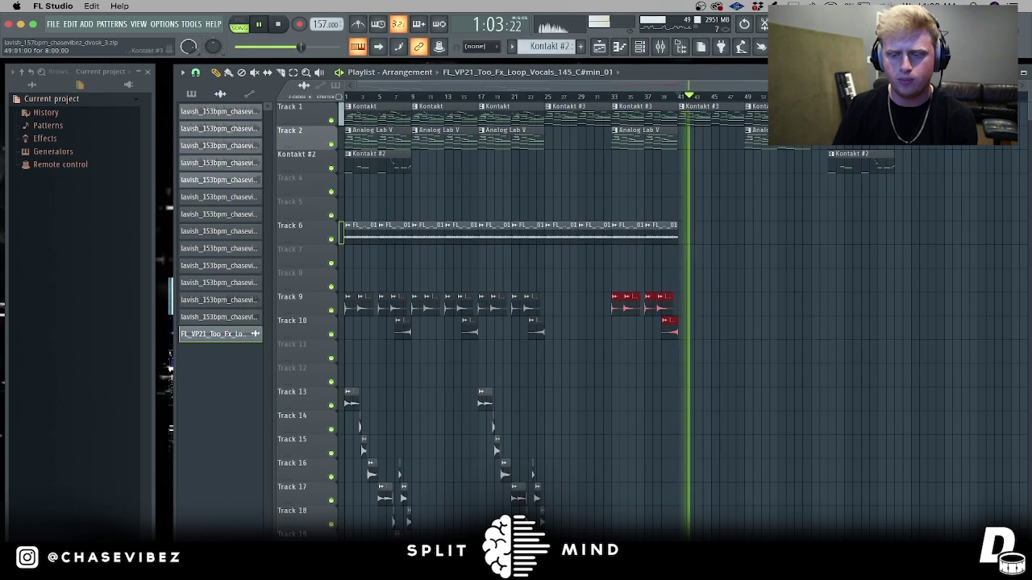
key("space")
left_click(745, 98)
key("space")
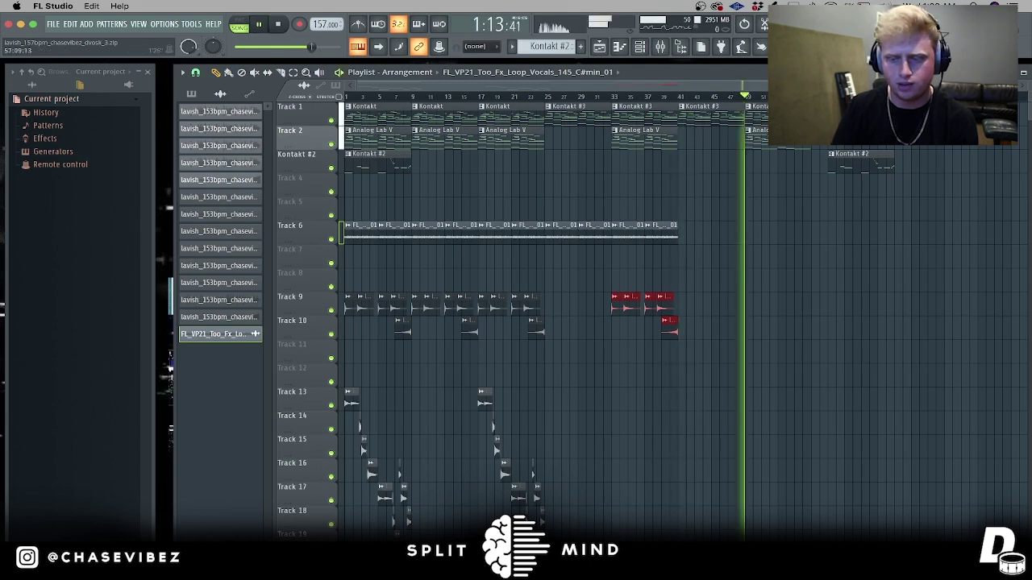
key("space")
left_click_drag(856, 162, 579, 186)
left_click(551, 100)
right_click(587, 155)
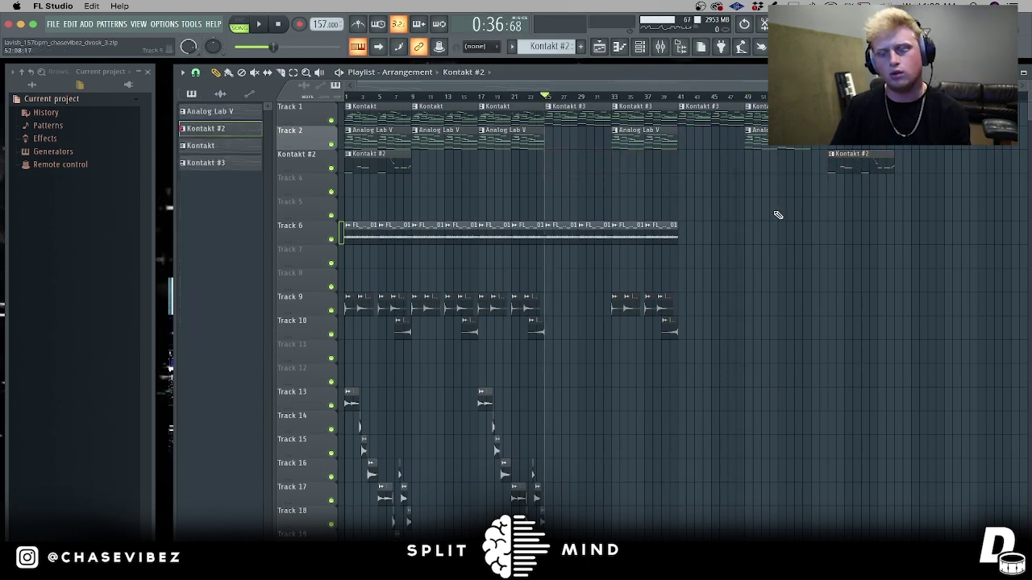
Move playback to the start of the separate Kontakt #2 clip at bar 59 and audition it
left_click(828, 97)
key("space")
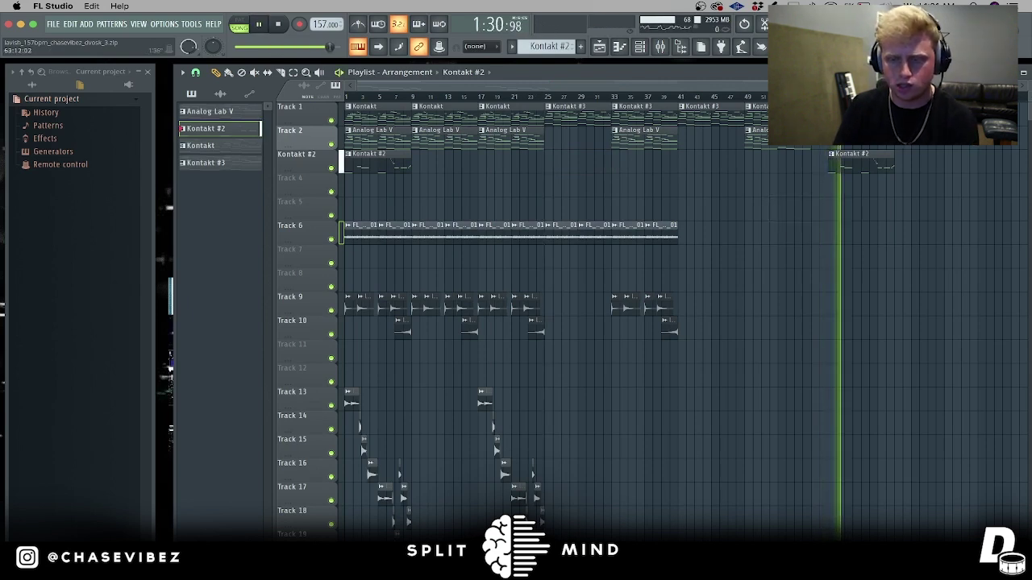
mouse_move(1026, 86)
left_mouse_down()
mouse_move(1026, 104)
mouse_move(1026, 86)
left_mouse_up()
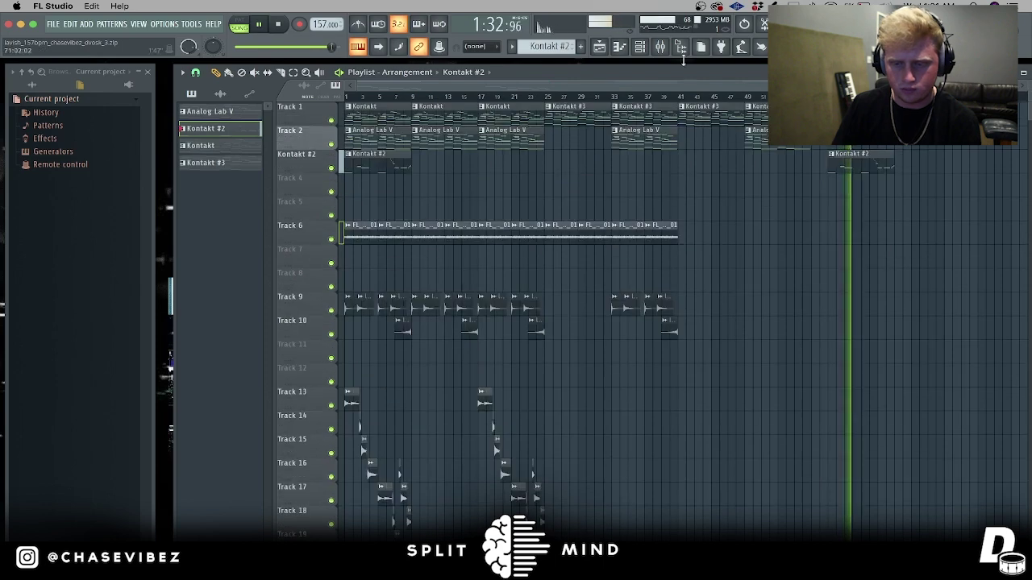
Stop playback, inspect Kramer Tape Stereo on the mixer's master, choose its Mastering Clean and Open preset, and close the plugin and mixer
key("F9")
key("space")
left_click(816, 327)
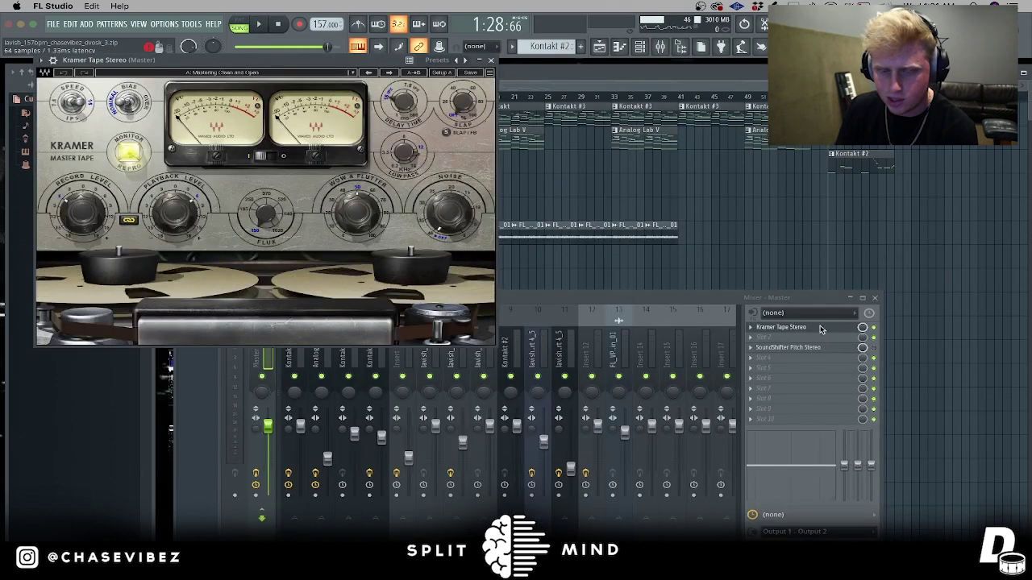
left_click(250, 72)
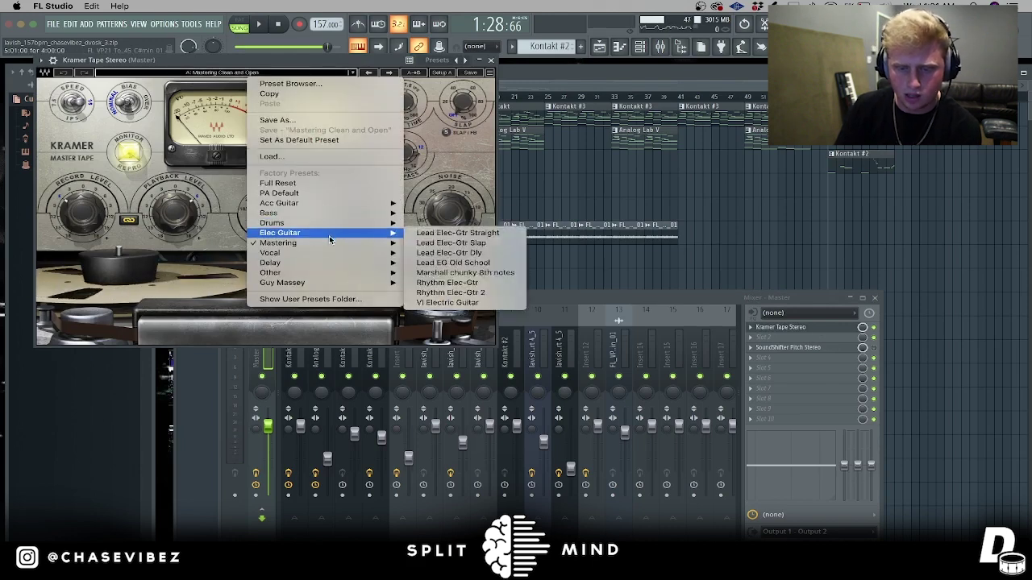
mouse_move(328, 241)
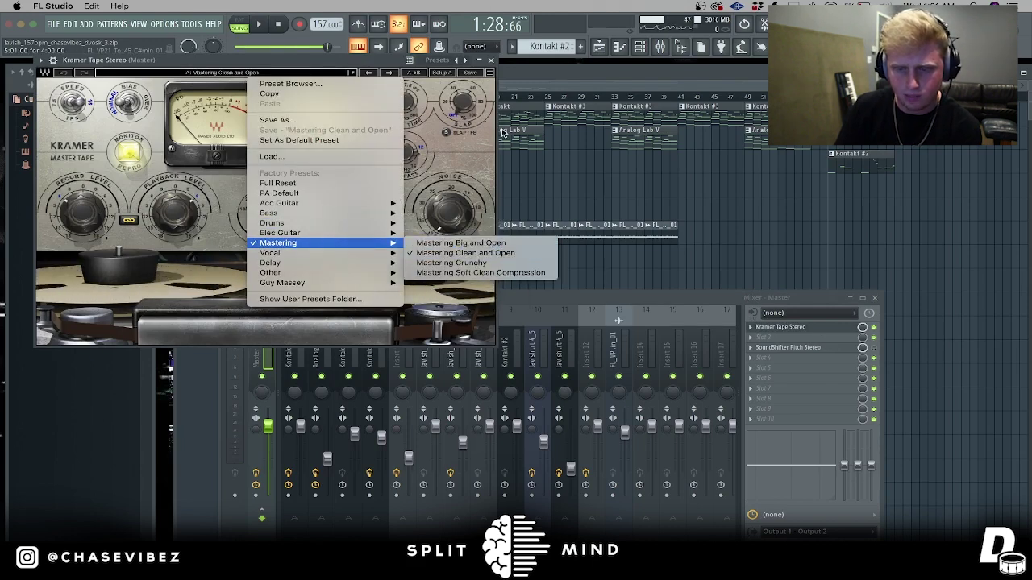
left_click(482, 253)
left_click(491, 61)
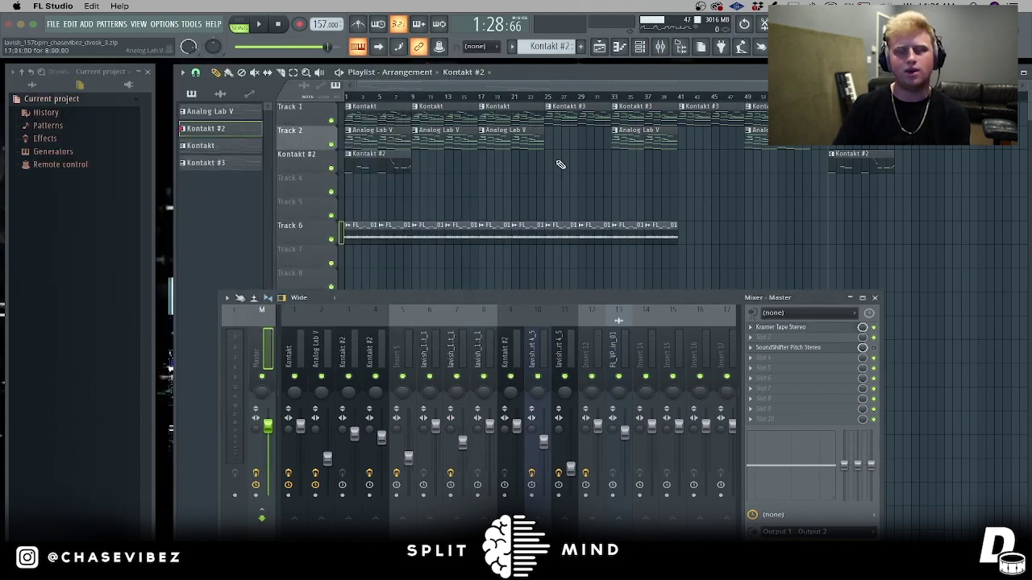
left_click(875, 298)
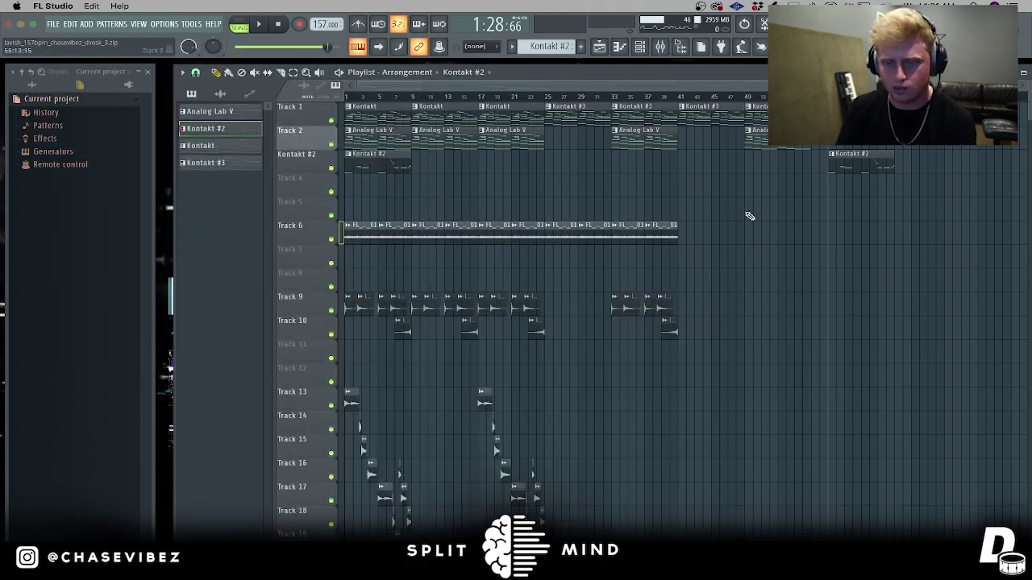
key("space")
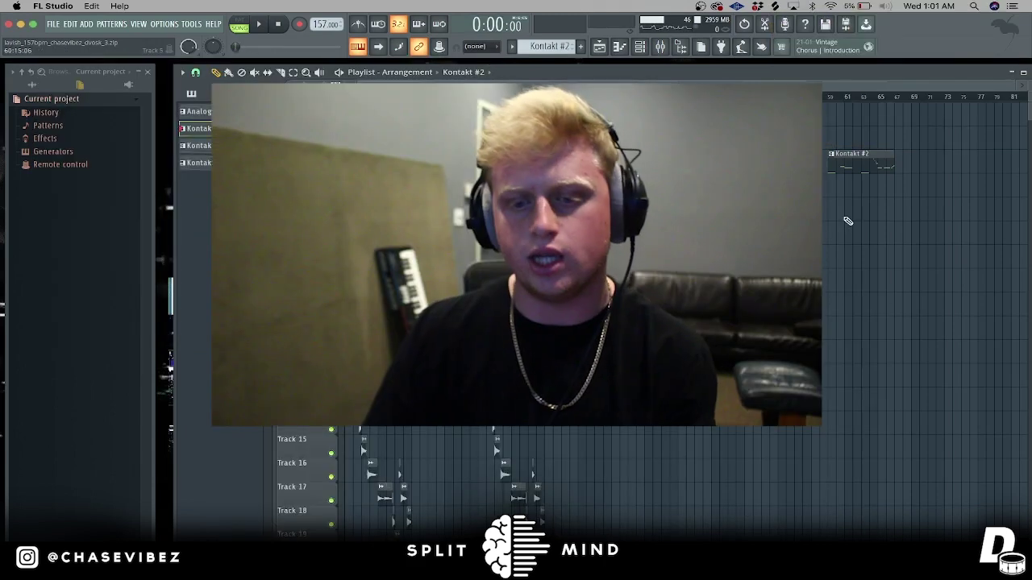